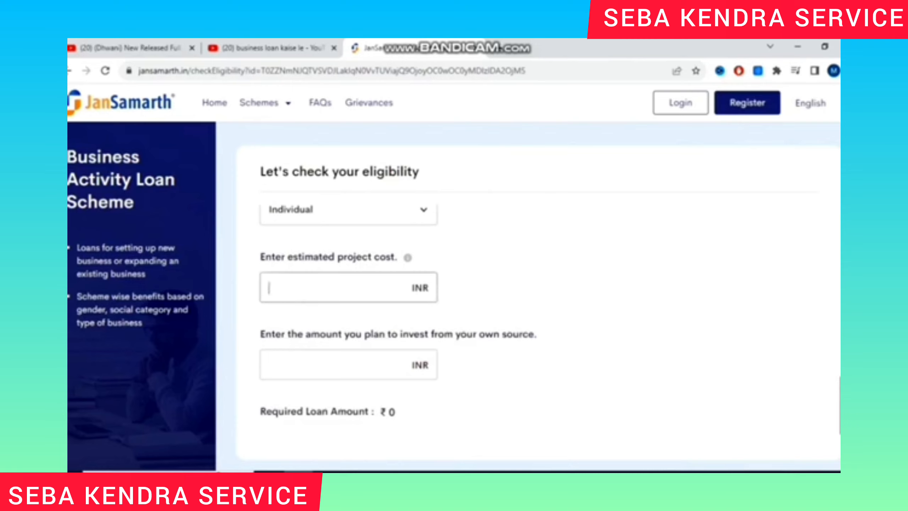
Enter 200000 as estimated project cost and 100000 as own investment, then calculate eligibility.
type("200000")
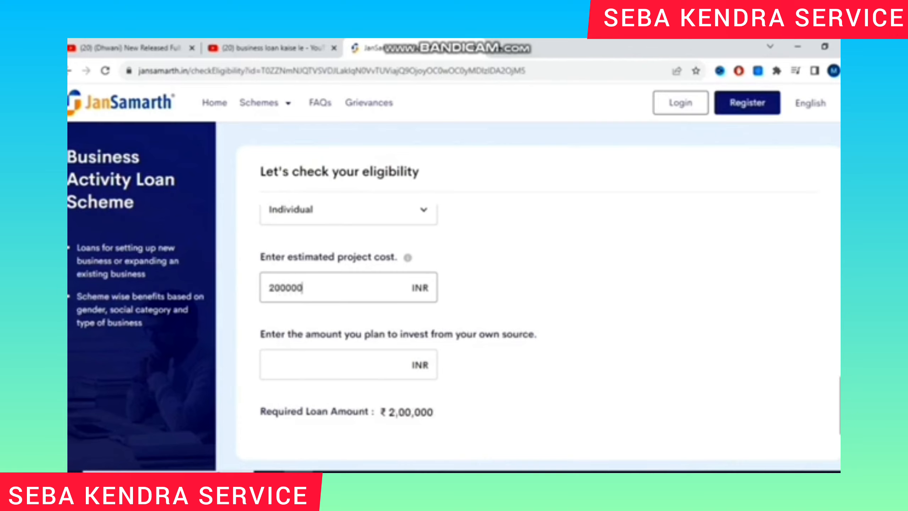
key("Tab")
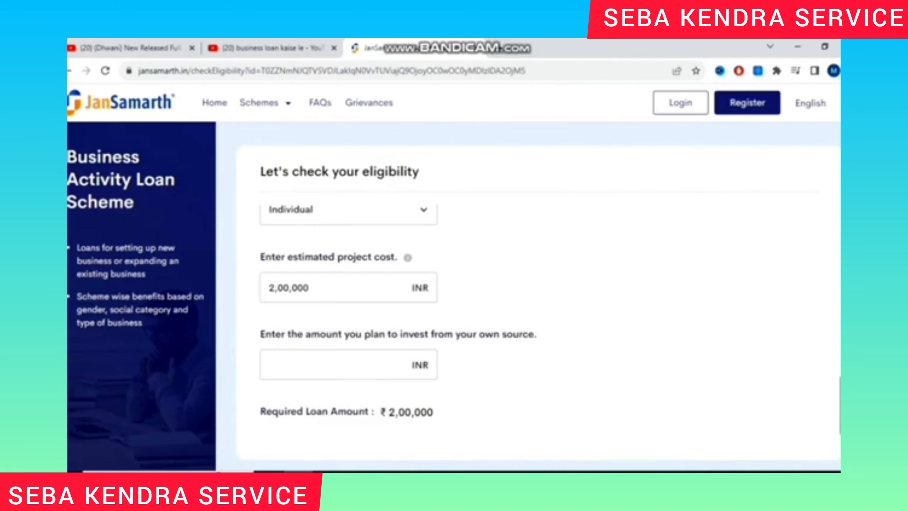
left_click(269, 365)
type("1")
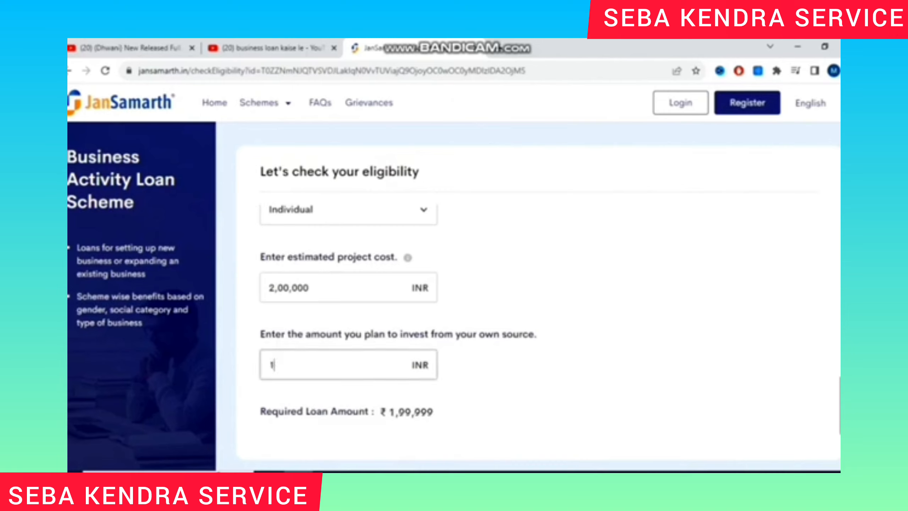
type("00000")
key("Tab")
scroll(271, 365, "down", 2)
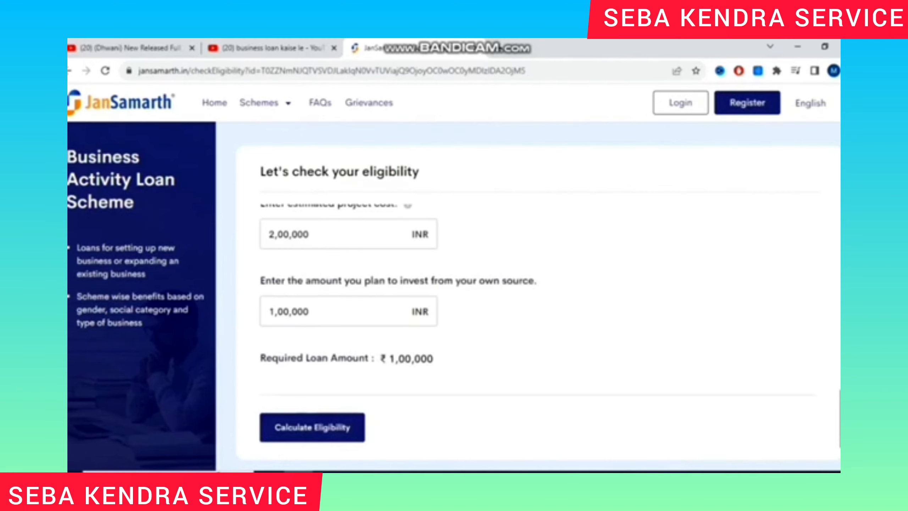
left_click(312, 427)
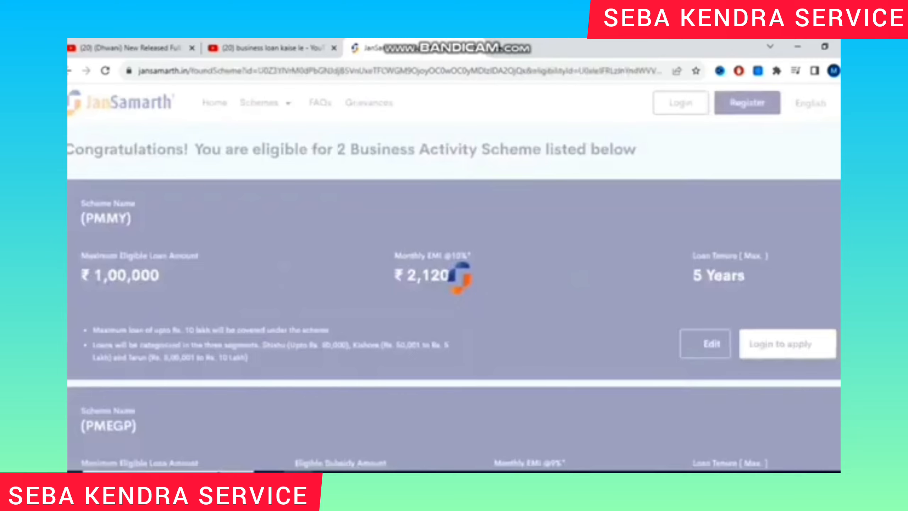
Review the PMMY and PMEGP eligibility cards, then choose Login to apply on the PMEGP card.
scroll(454, 295, "down", 3)
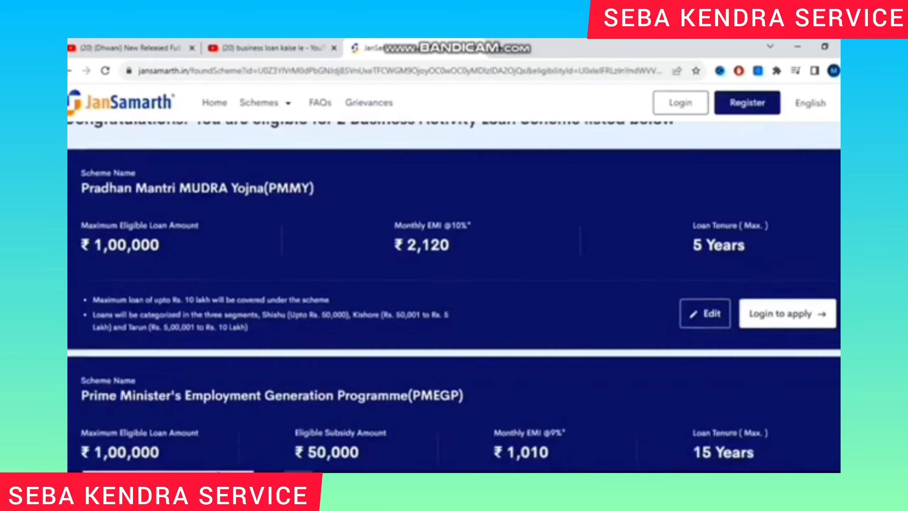
scroll(454, 295, "up", 3)
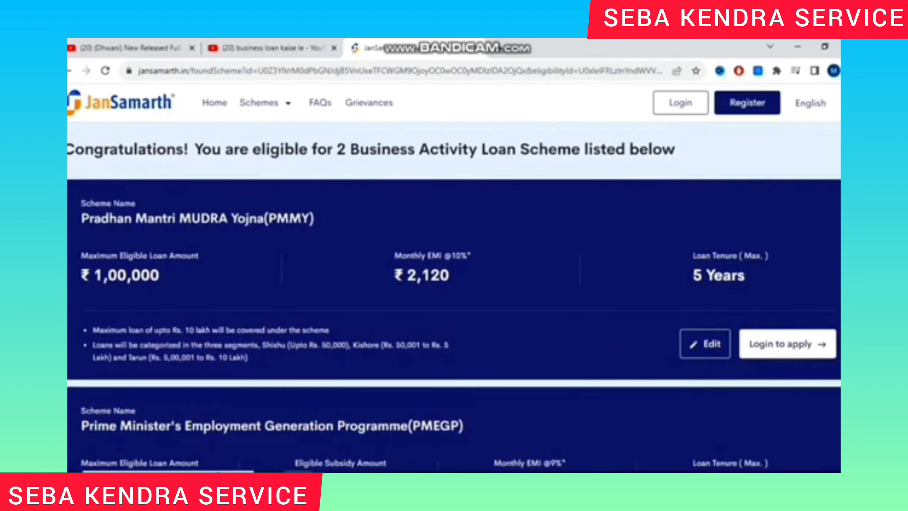
scroll(454, 296, "down", 5)
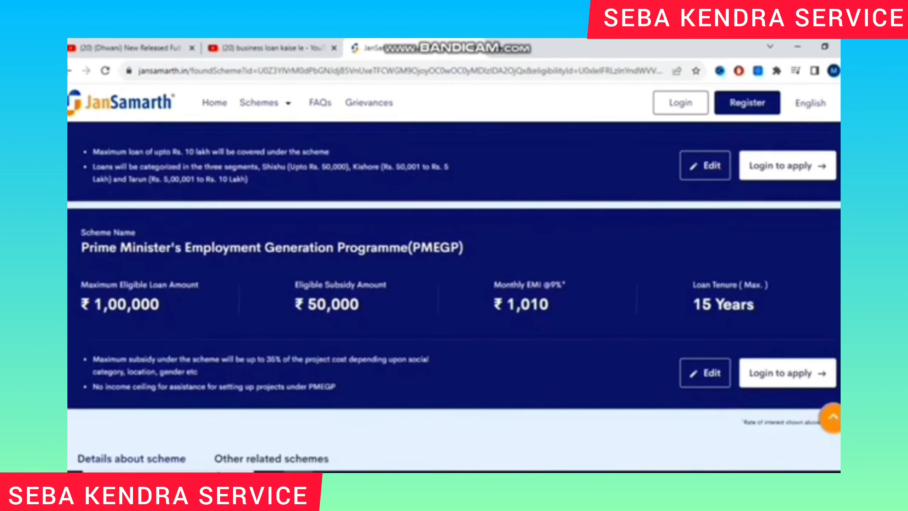
scroll(454, 296, "up", 5)
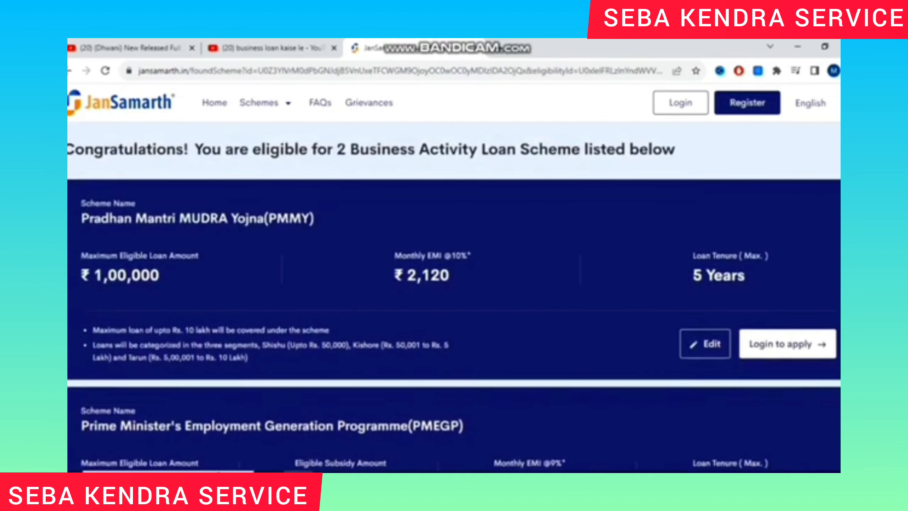
scroll(454, 297, "down", 3)
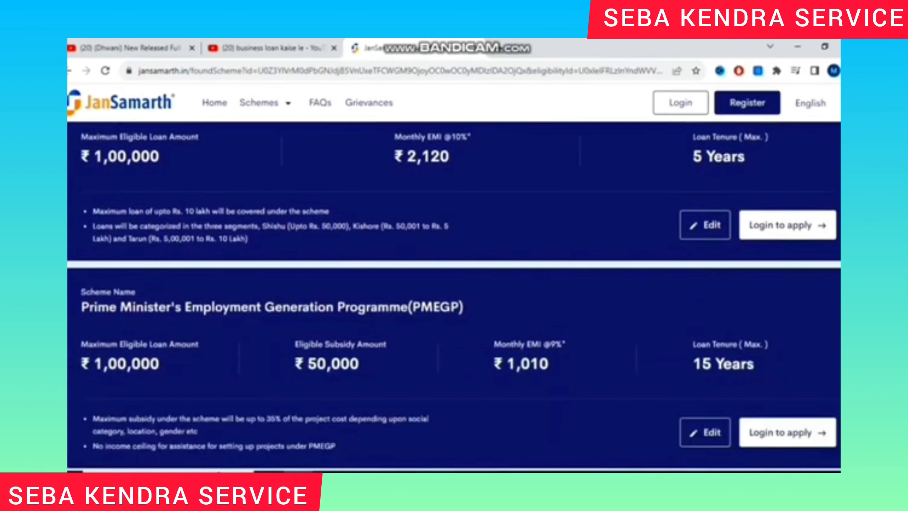
scroll(454, 296, "up", 5)
scroll(454, 296, "down", 5)
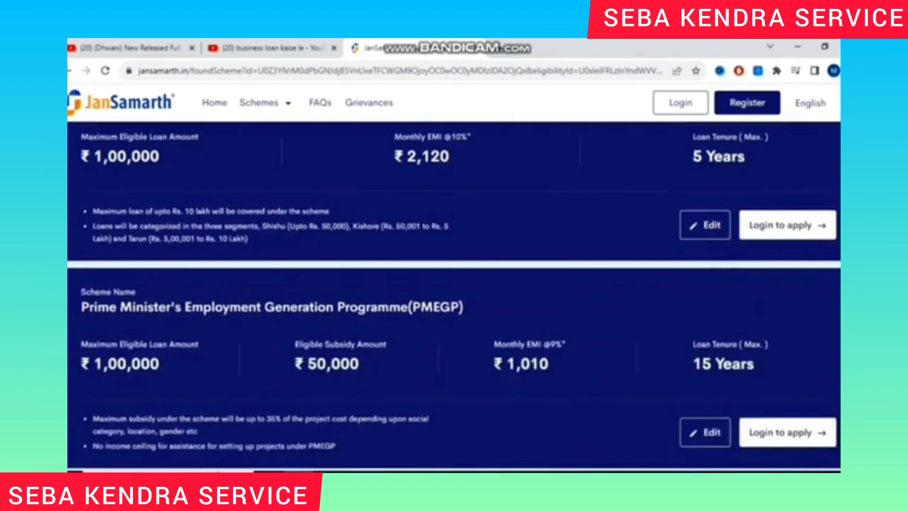
scroll(454, 296, "down", 2)
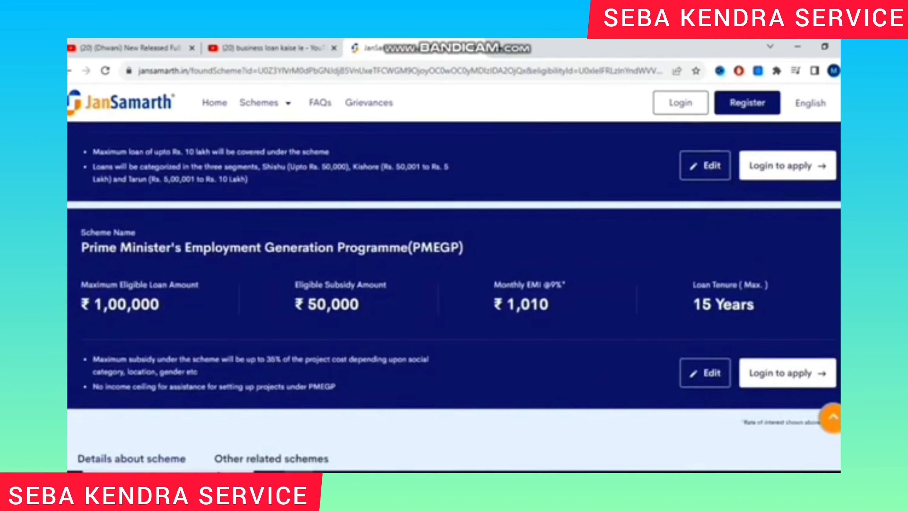
scroll(455, 296, "up", 5)
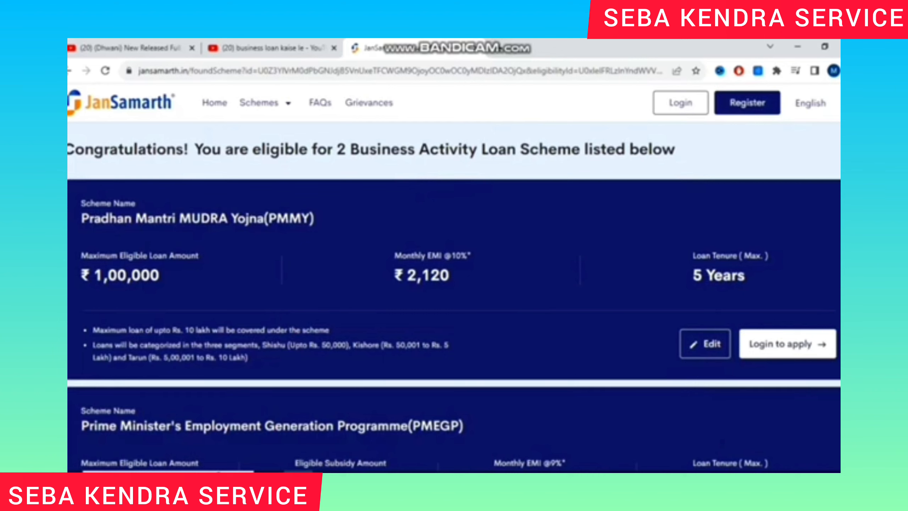
scroll(454, 297, "down", 3)
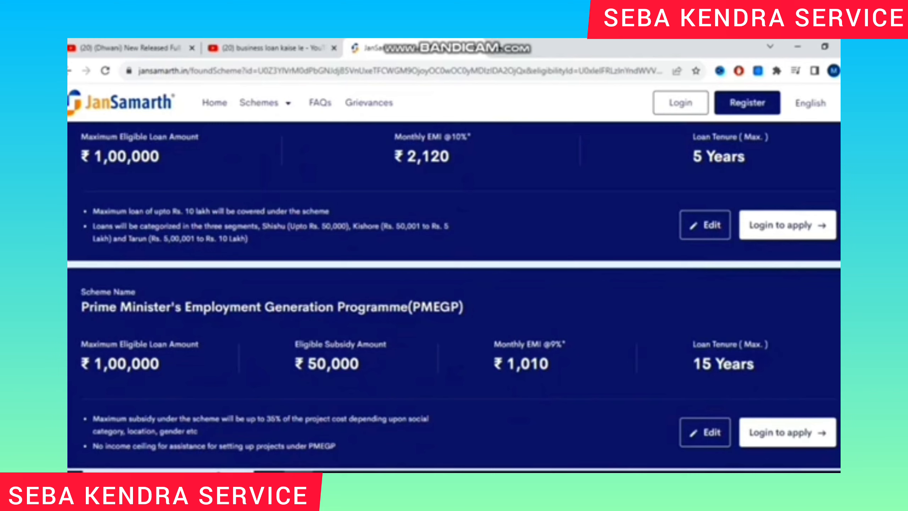
scroll(454, 297, "down", 4)
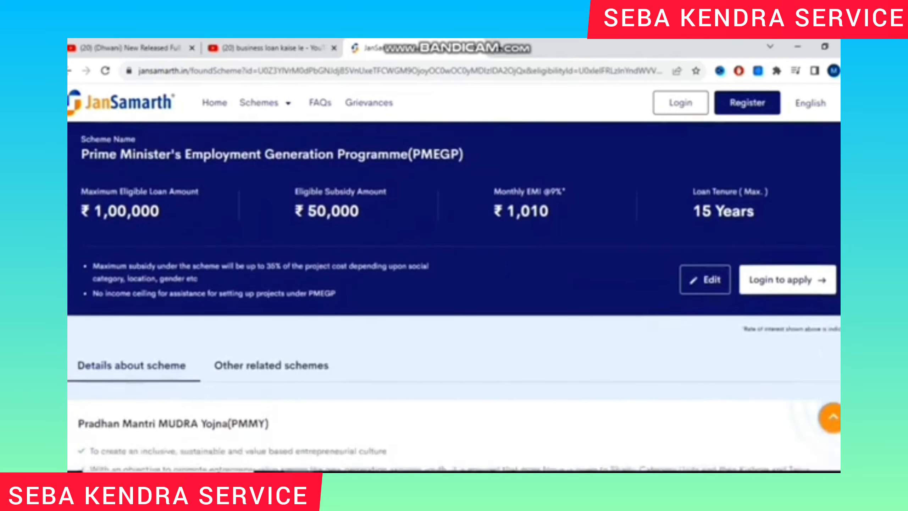
scroll(454, 297, "down", 4)
scroll(454, 297, "up", 6)
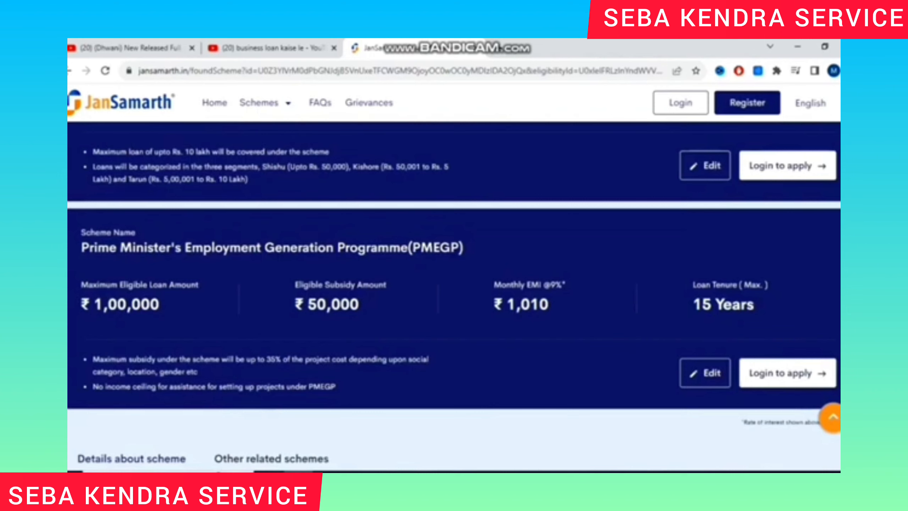
scroll(454, 297, "up", 2)
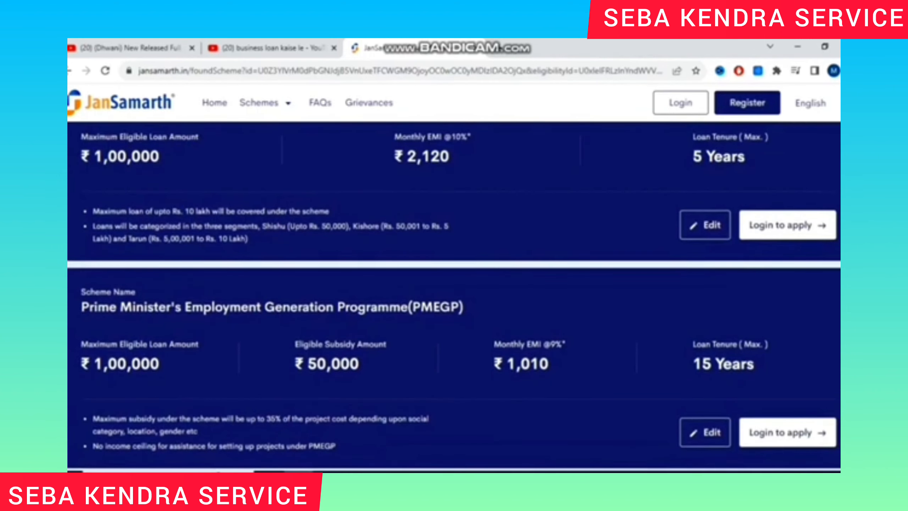
scroll(455, 297, "down", 2)
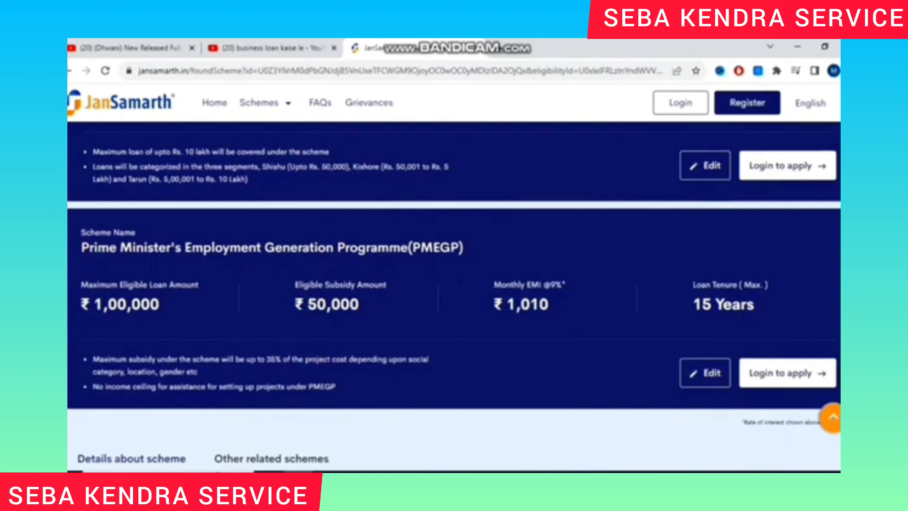
left_click(777, 372)
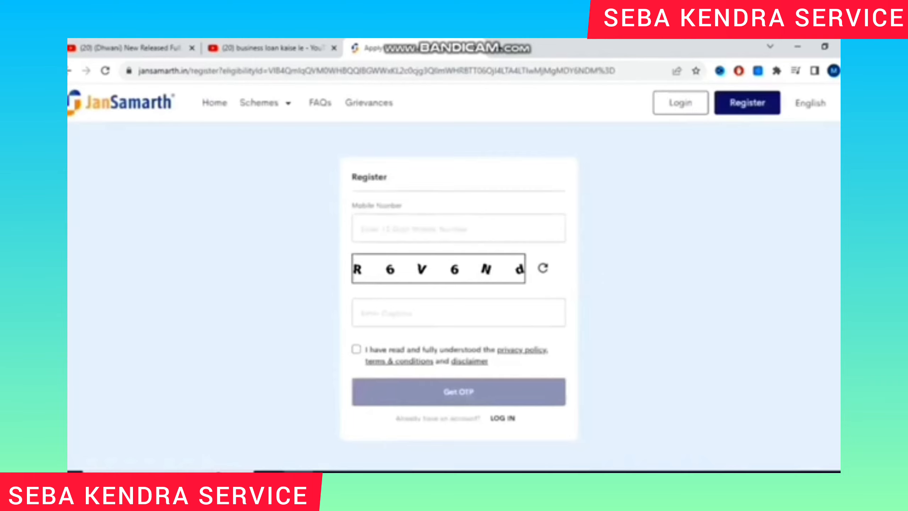
Accept the privacy policy and terms, then enter the one-time password sent to the mobile.
left_click(357, 349)
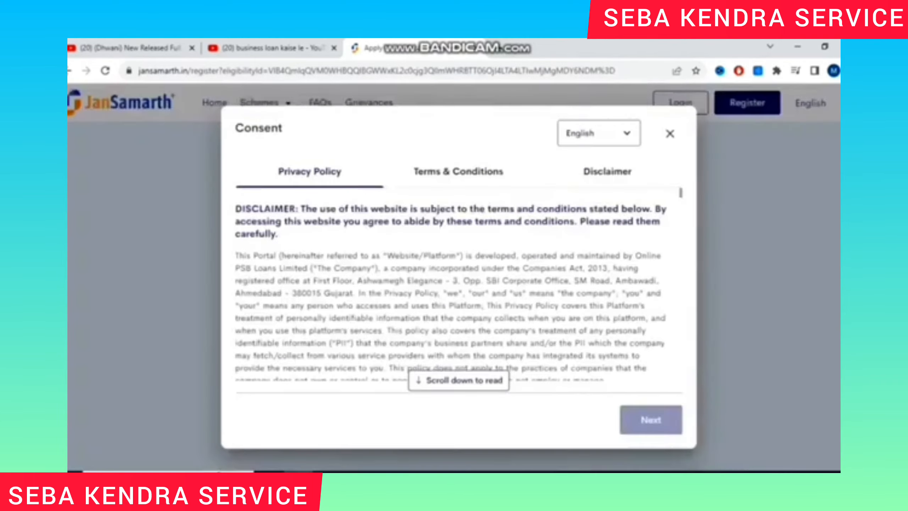
scroll(450, 290, "down", 15)
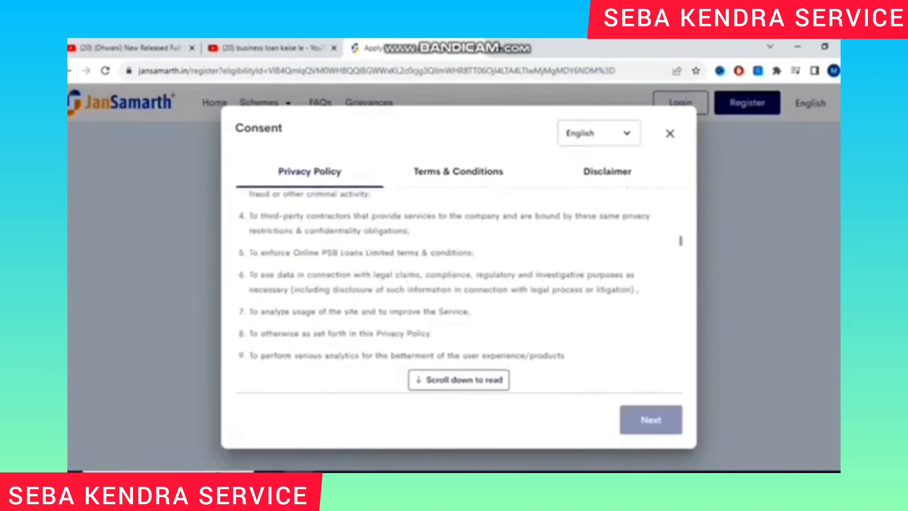
scroll(451, 286, "down", 15)
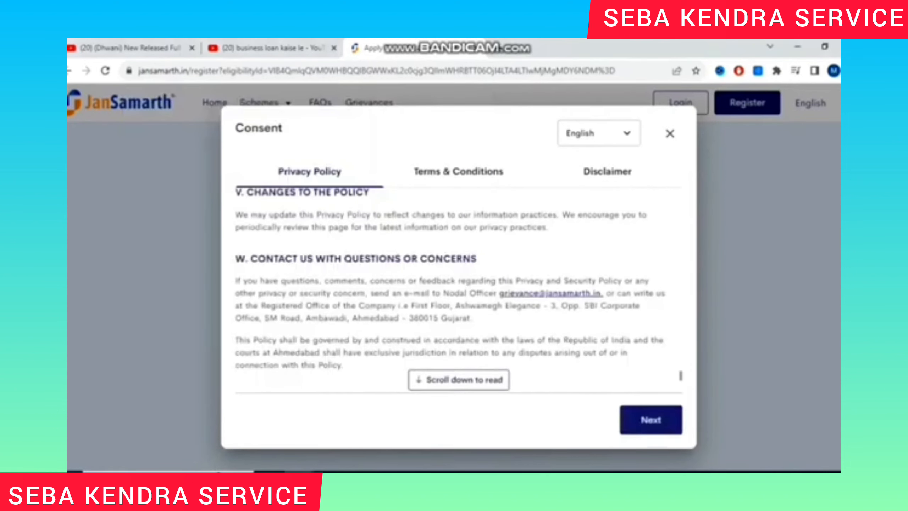
left_click(650, 420)
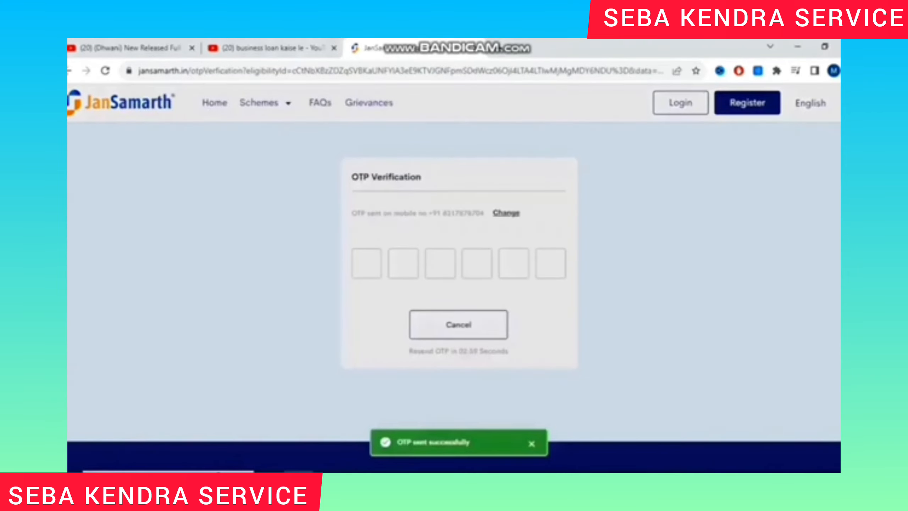
left_click(367, 263)
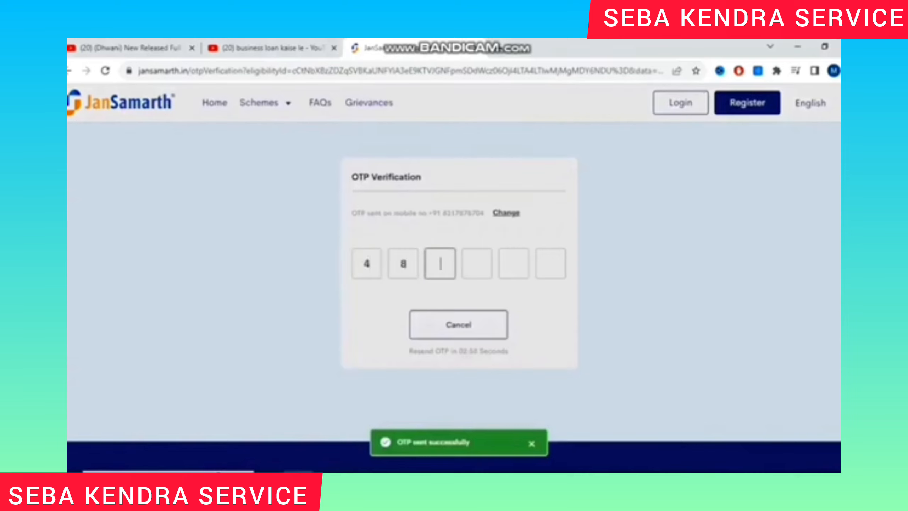
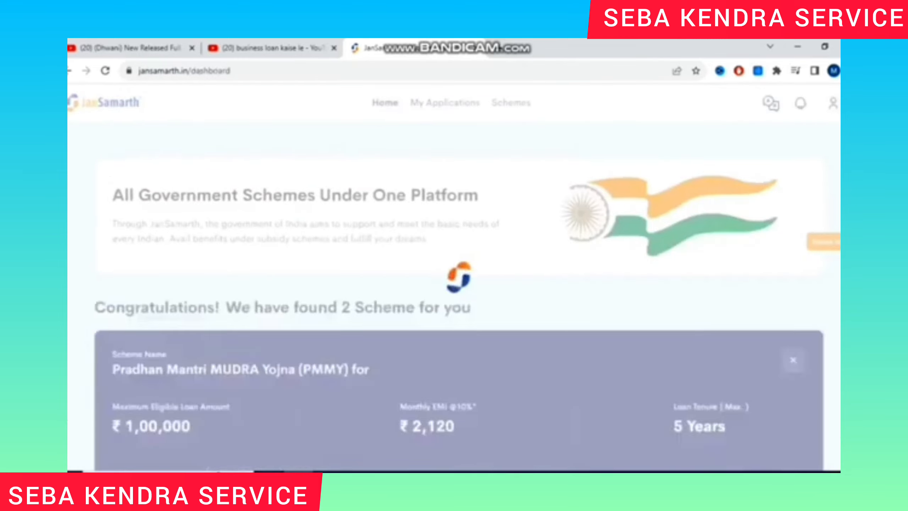
Proceed with the PMEGP scheme, confirm the reviewed details and agree to redirection to the KVIC portal.
scroll(460, 294, "down", 3)
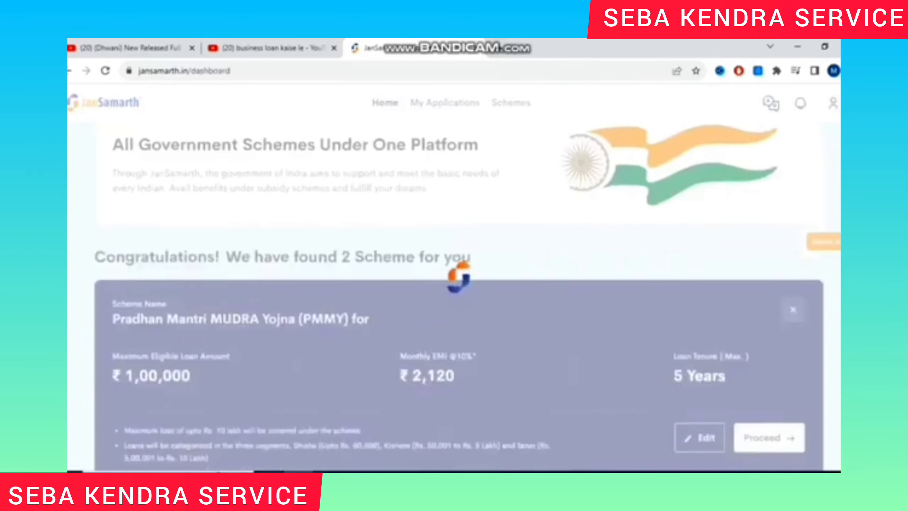
left_click(328, 472)
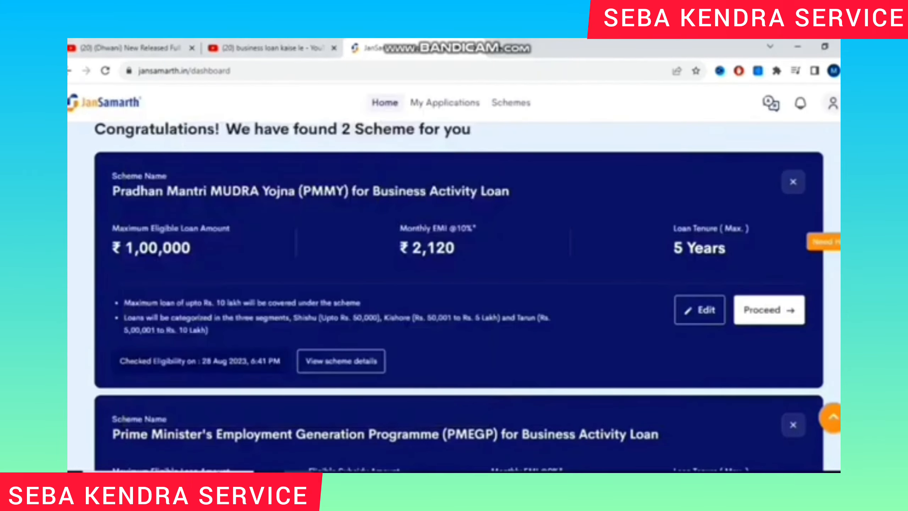
scroll(459, 297, "down", 5)
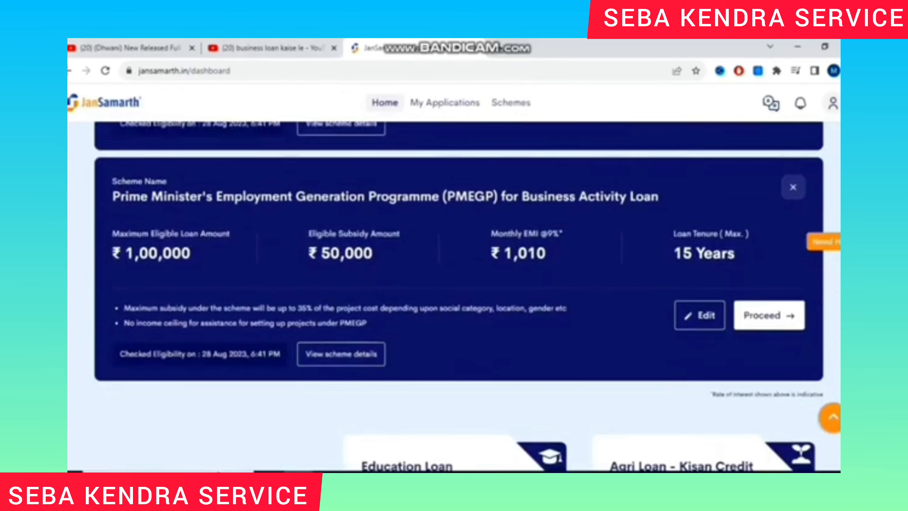
left_click(769, 315)
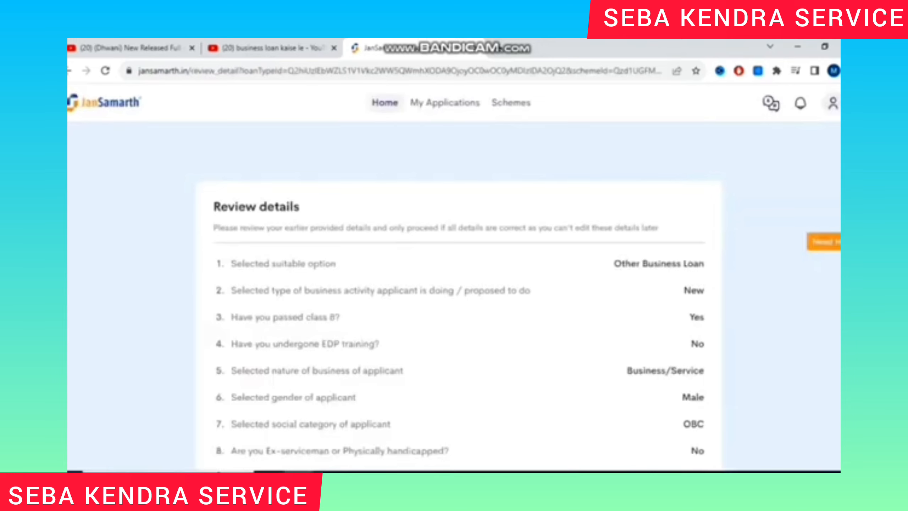
scroll(459, 297, "down", 7)
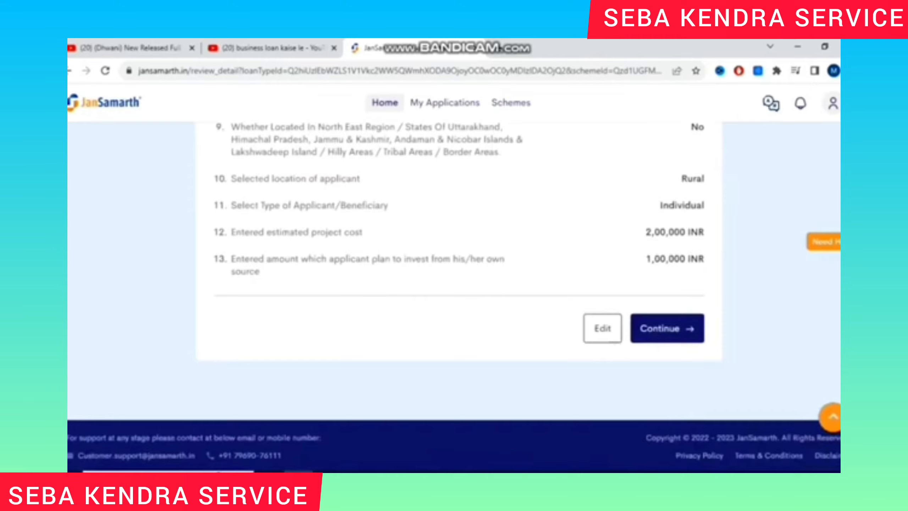
left_click(668, 329)
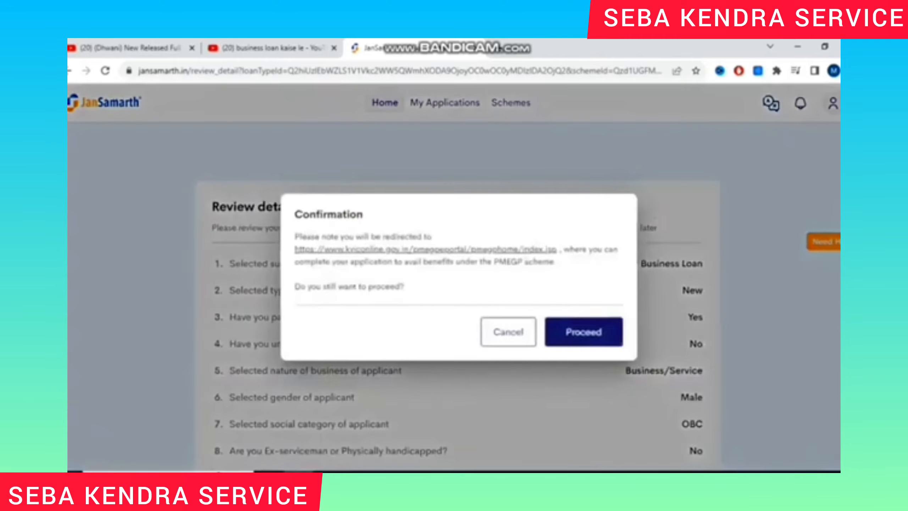
left_click(584, 333)
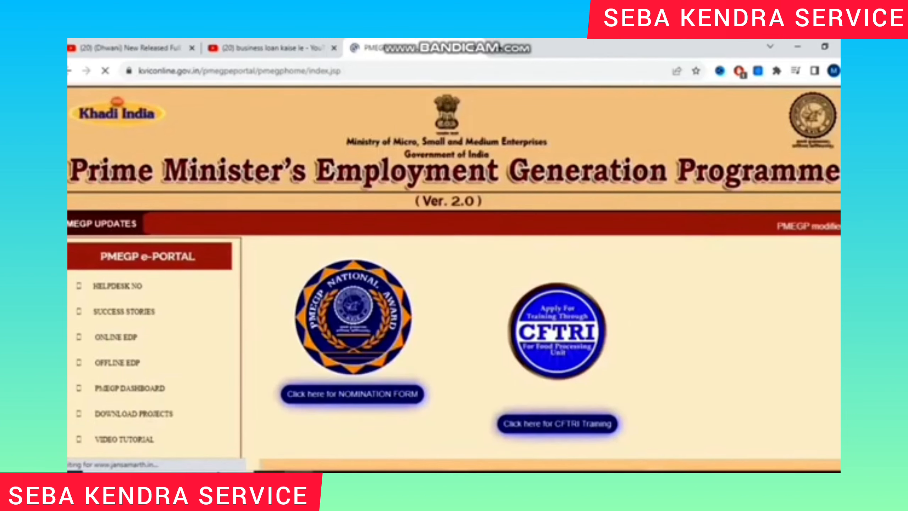
Choose Apply under Application For New Unit on the PMEGP home page.
scroll(454, 278, "down", 5)
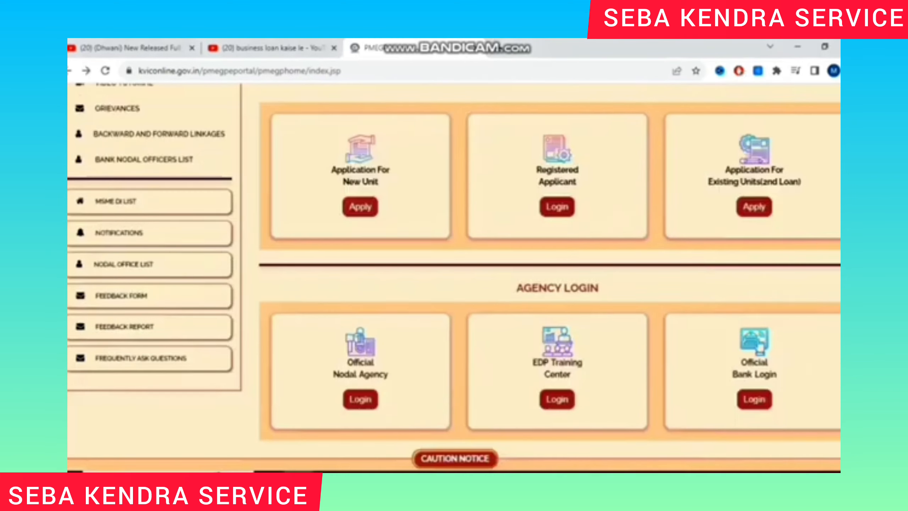
scroll(558, 247, "up", 2)
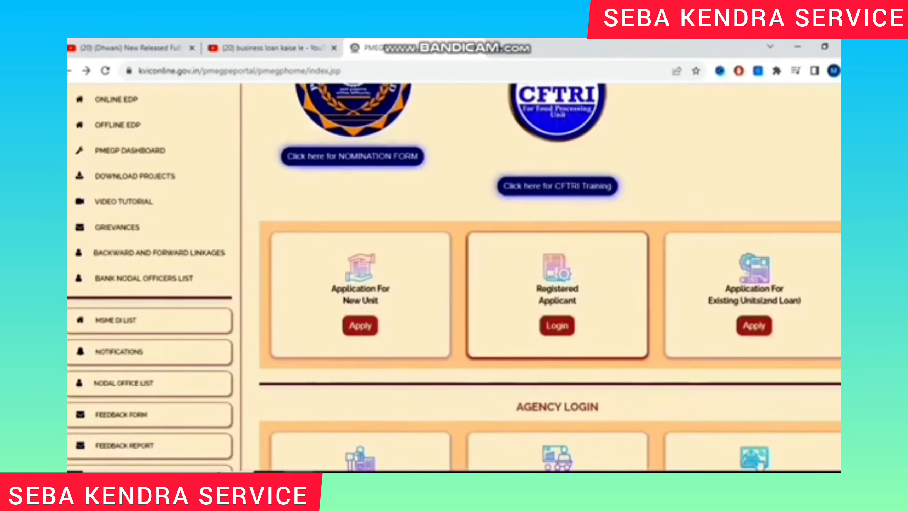
scroll(558, 247, "up", 3)
scroll(558, 247, "down", 3)
scroll(557, 294, "down", 2)
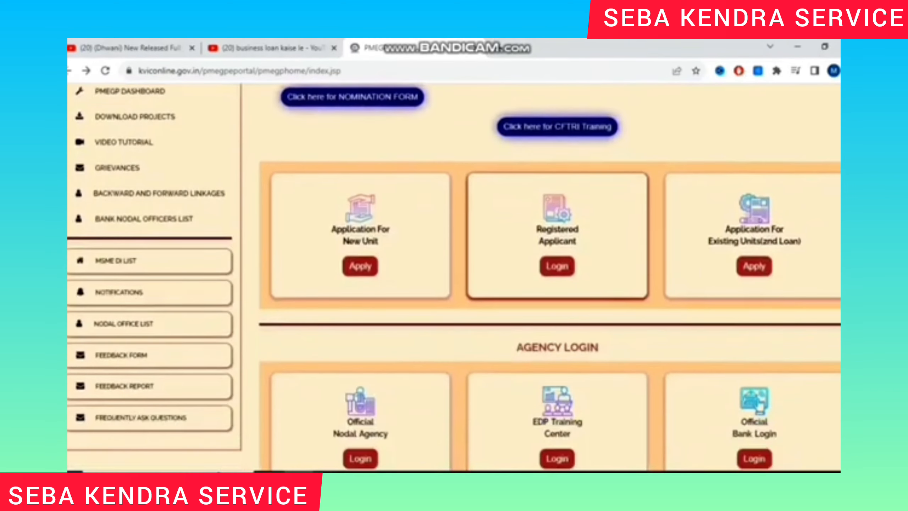
left_click_drag(332, 229, 379, 242)
left_click(390, 247)
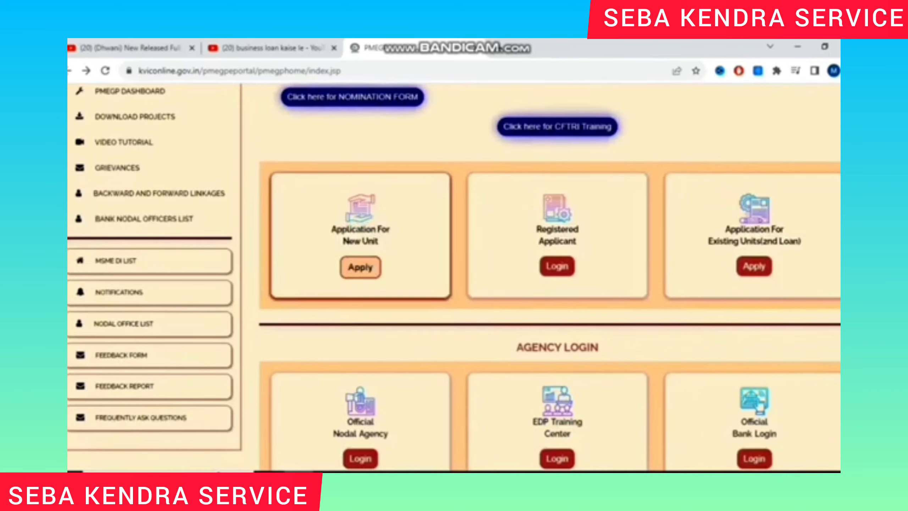
left_click(360, 267)
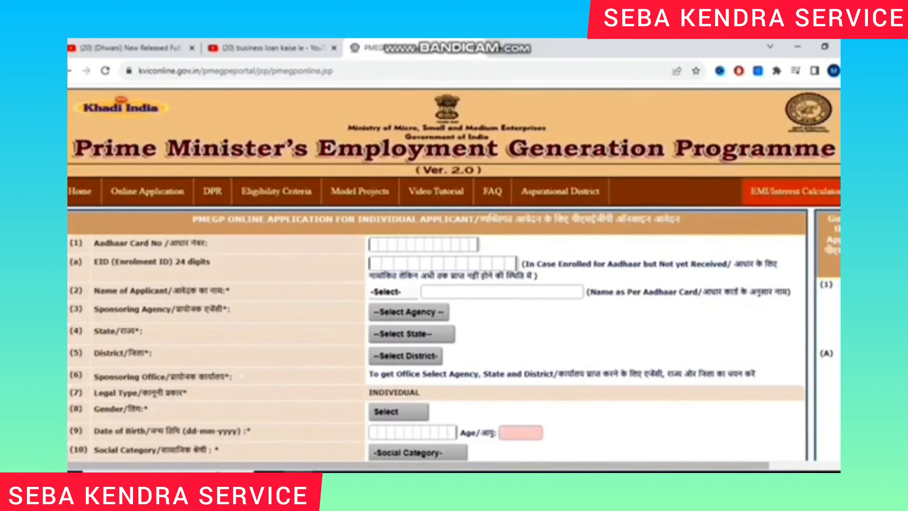
scroll(454, 272, "down", 2)
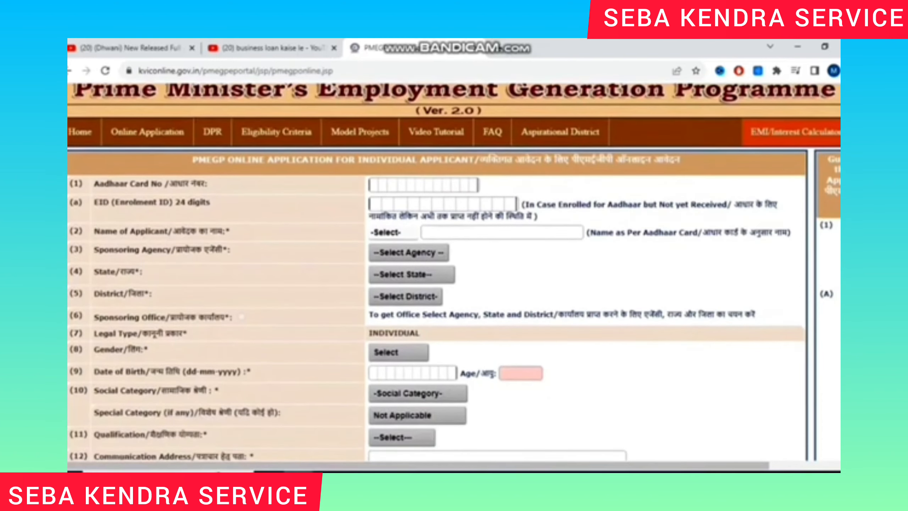
scroll(454, 271, "up", 2)
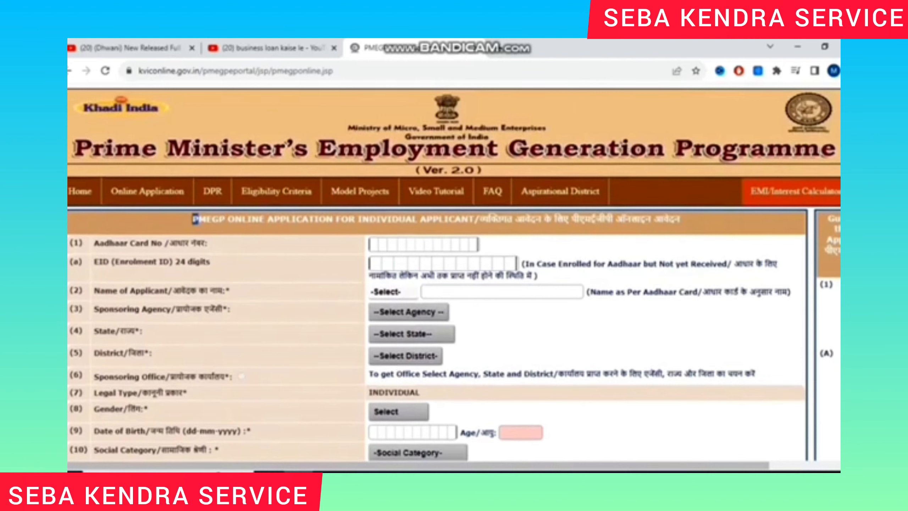
scroll(454, 272, "down", 2)
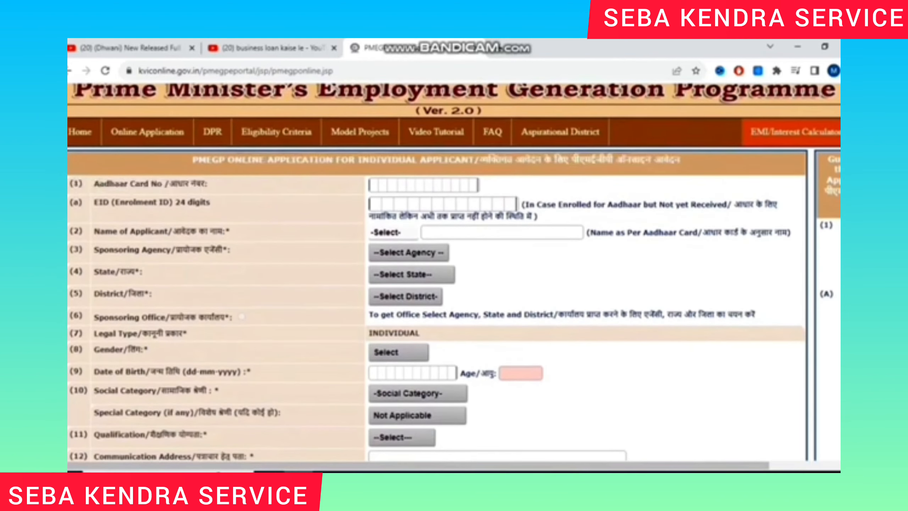
Set the applicant title to Shri and the Sponsoring Agency to KVIC.
scroll(454, 272, "down", 2)
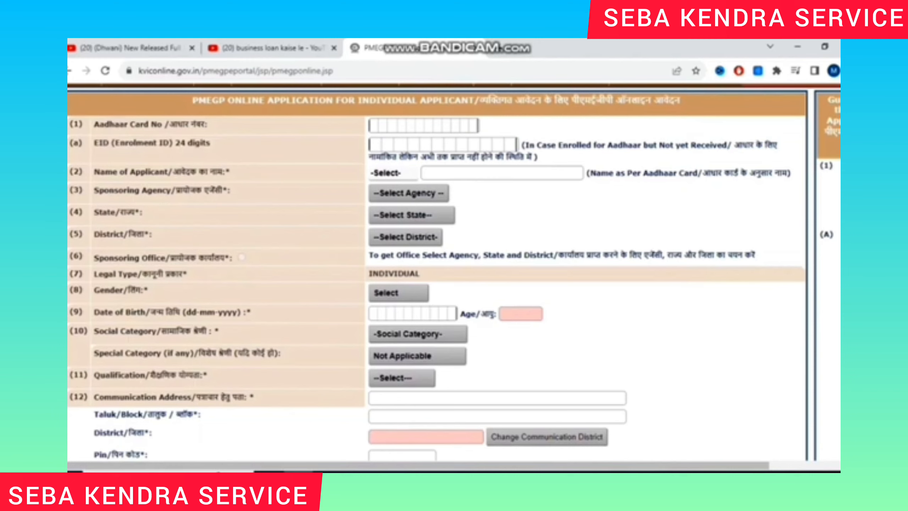
left_click_drag(100, 172, 225, 173)
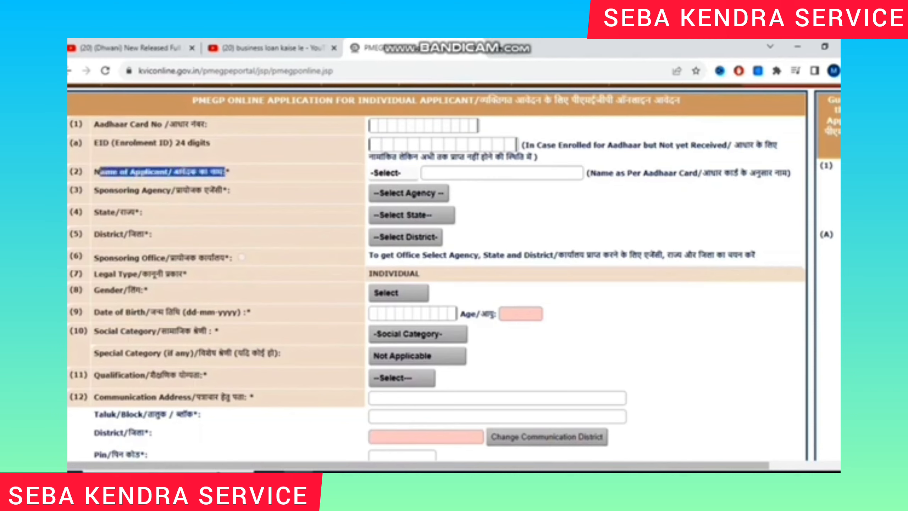
left_click(392, 173)
left_click(386, 196)
left_click(502, 174)
left_click_drag(125, 190, 228, 190)
left_click(409, 193)
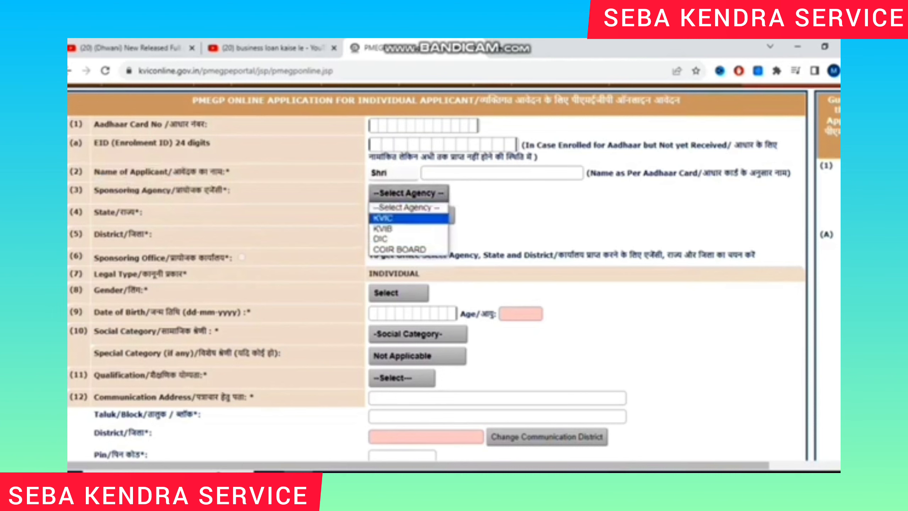
scroll(454, 271, "up", 3)
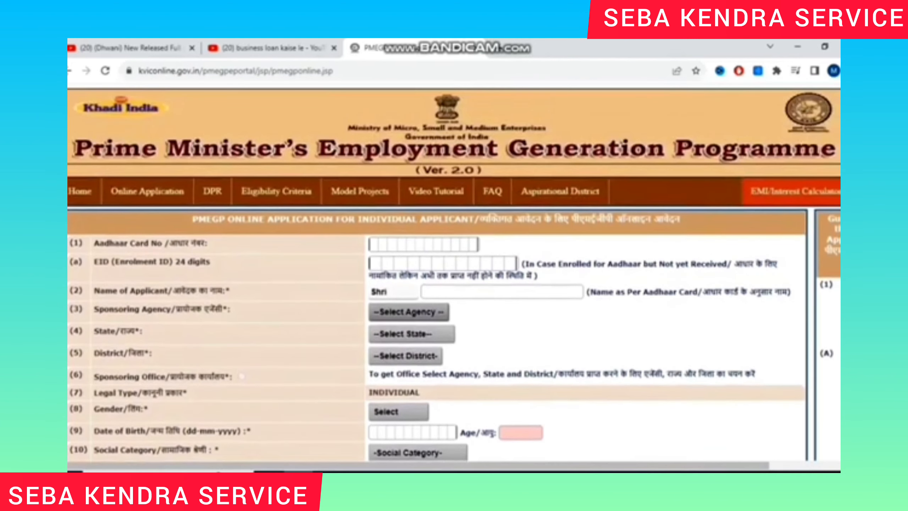
scroll(409, 253, "down", 1)
left_click(409, 252)
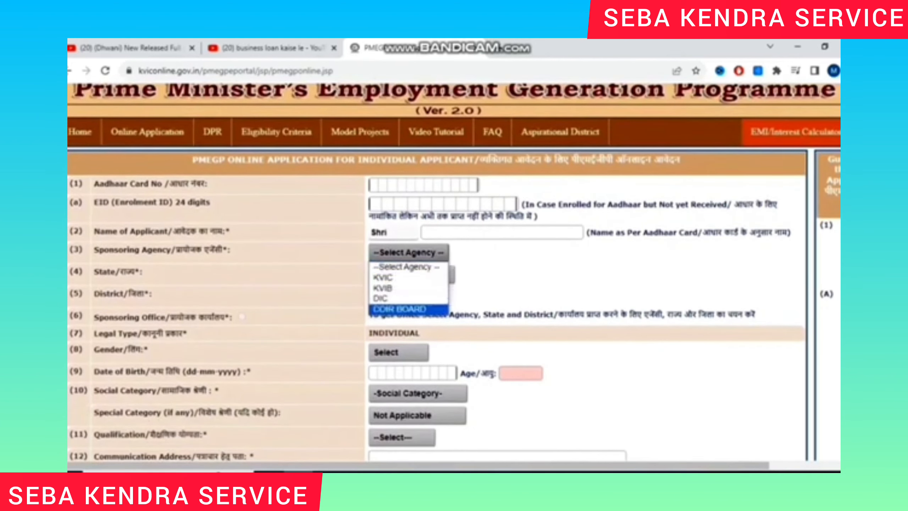
left_click(408, 278)
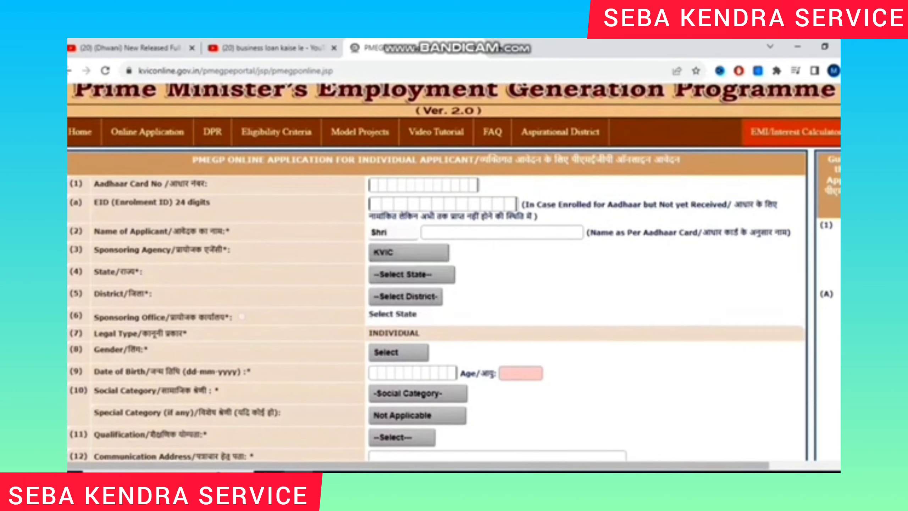
Set the State to West Bengal and the District to South Dinajpur.
left_click_drag(107, 272, 142, 273)
left_click(411, 274)
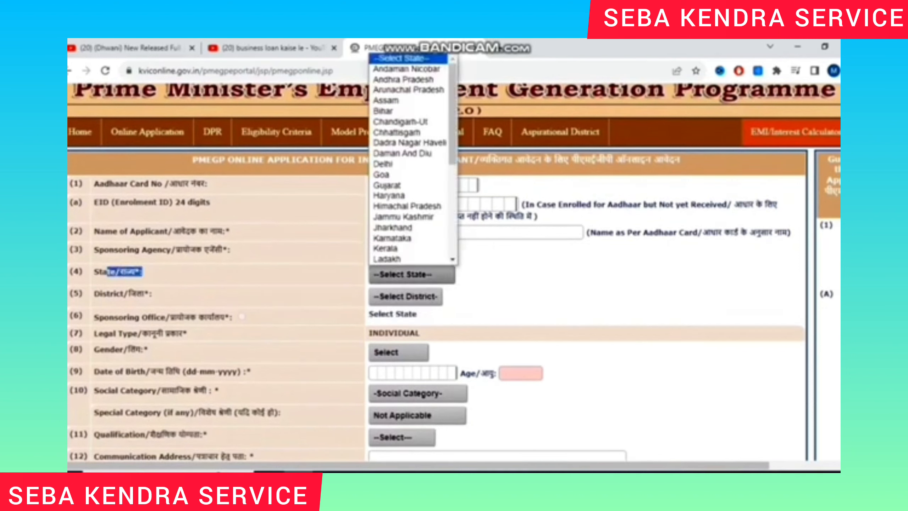
scroll(409, 158, "down", 4)
left_click(397, 259)
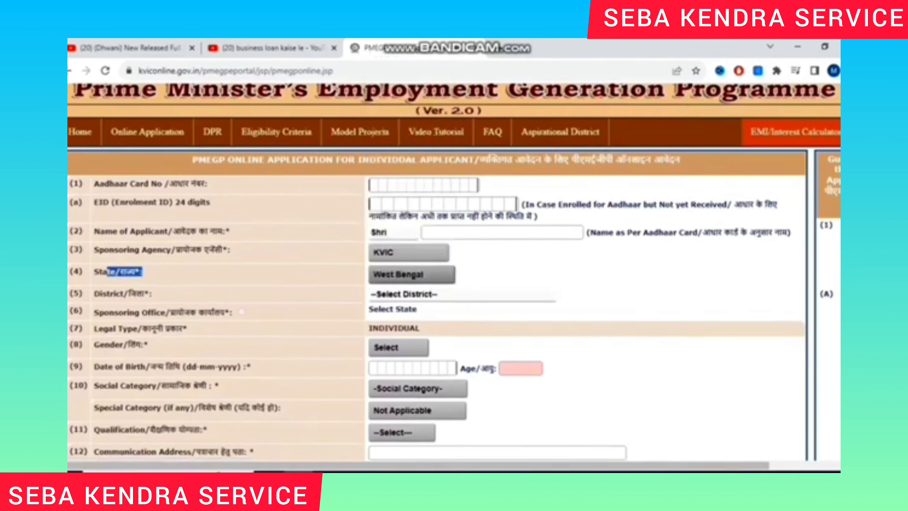
left_click_drag(127, 293, 152, 293)
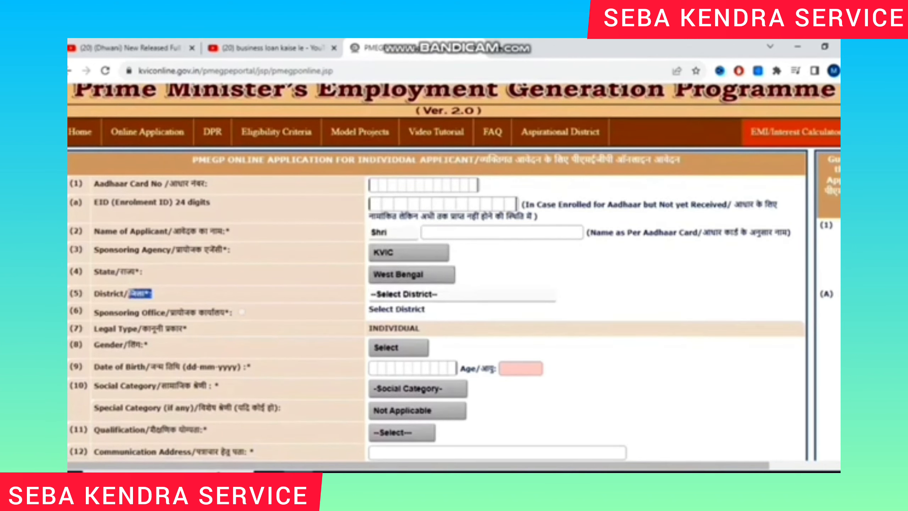
left_click(462, 294)
scroll(458, 179, "down", 3)
left_click(458, 271)
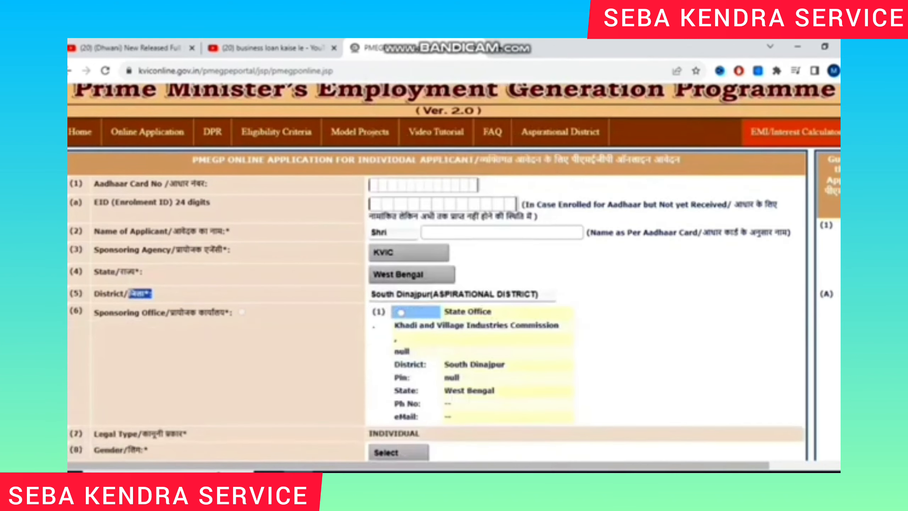
left_click(401, 312)
Select State Office as the sponsoring office and set gender to Male.
left_click_drag(129, 312, 170, 312)
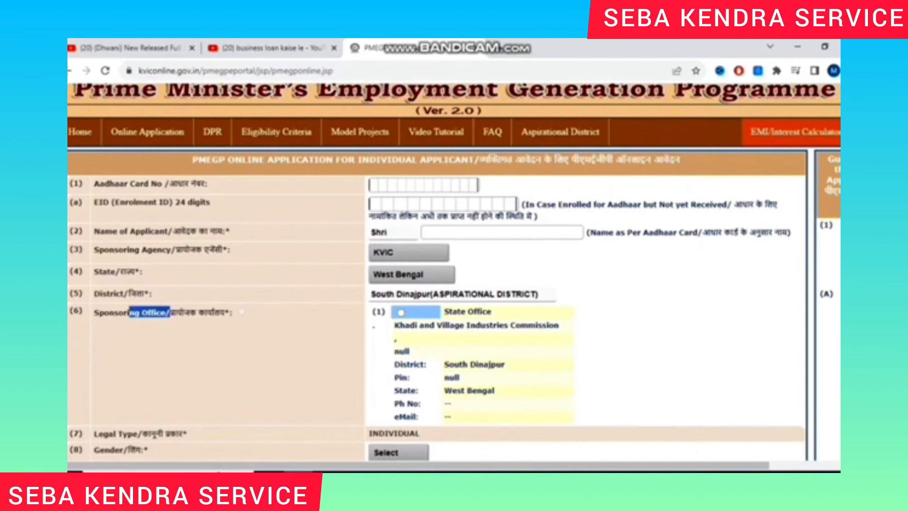
left_click(401, 313)
scroll(455, 271, "down", 5)
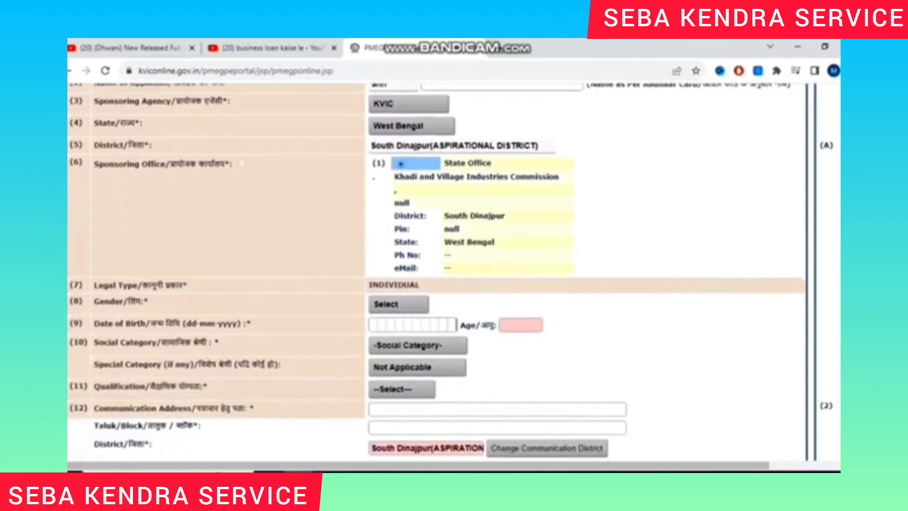
left_click_drag(98, 272, 148, 272)
left_click(149, 272)
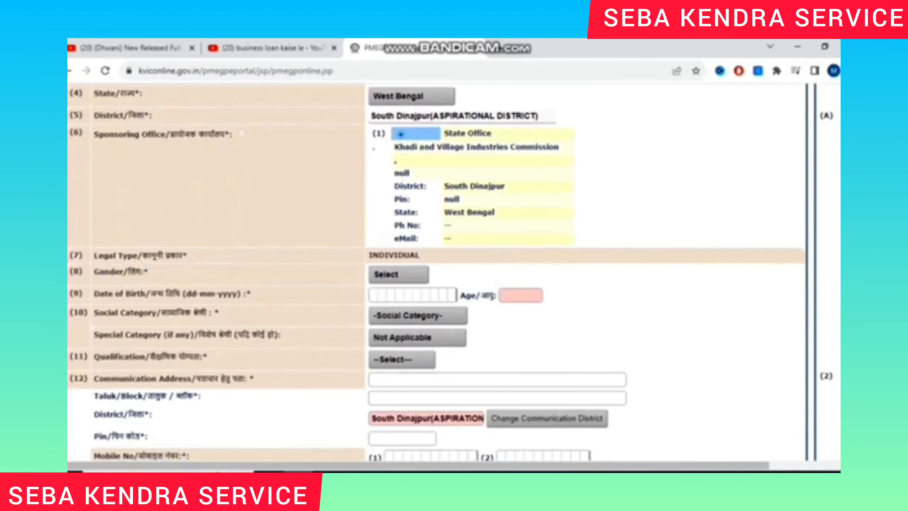
left_click(399, 275)
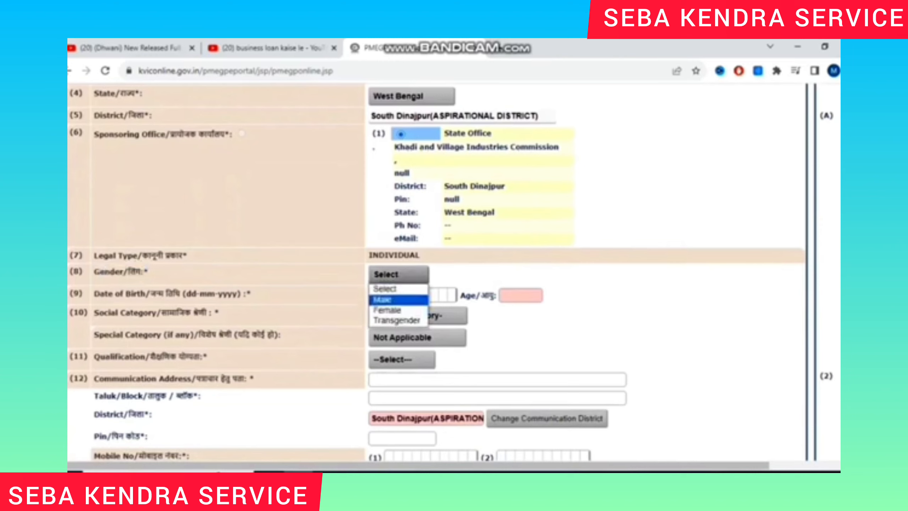
left_click(382, 299)
Set social category Other Backward Caste, special category Not Applicable and qualification Graduate.
scroll(382, 300, "down", 2)
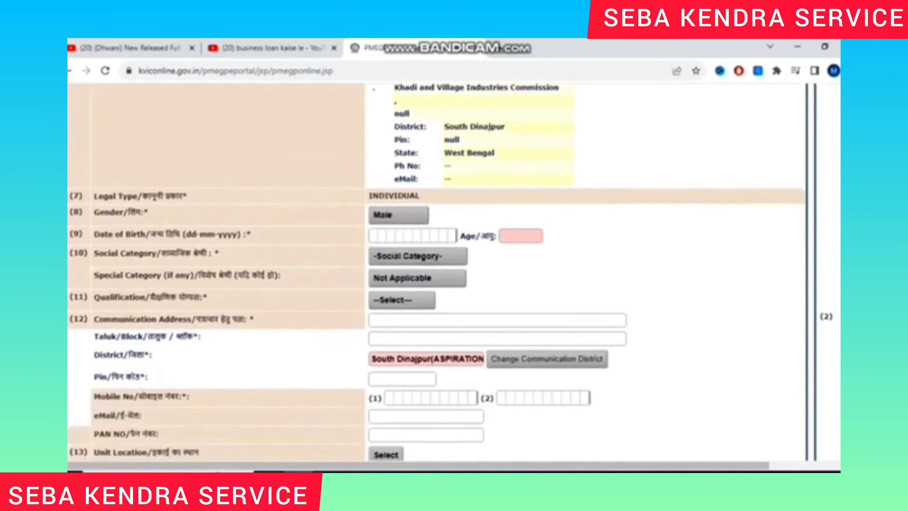
left_click_drag(93, 235, 242, 235)
left_click(243, 235)
left_click_drag(148, 253, 220, 253)
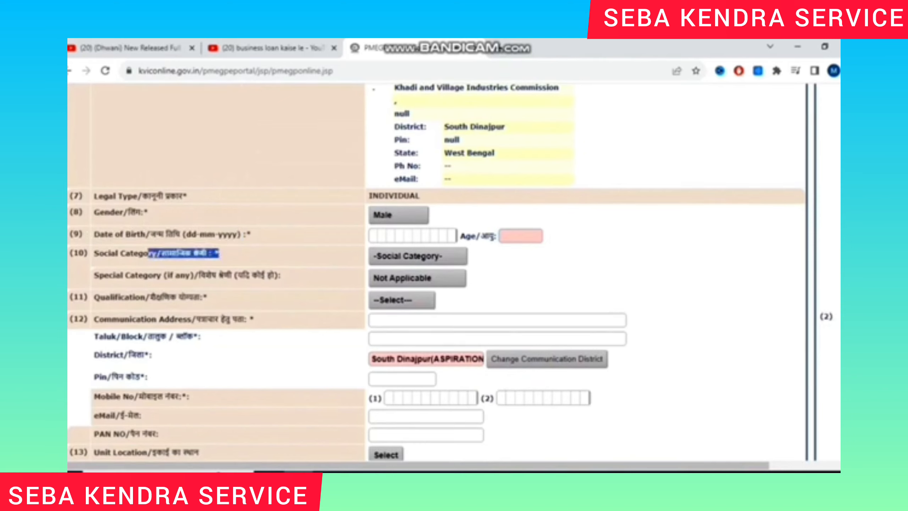
left_click(419, 256)
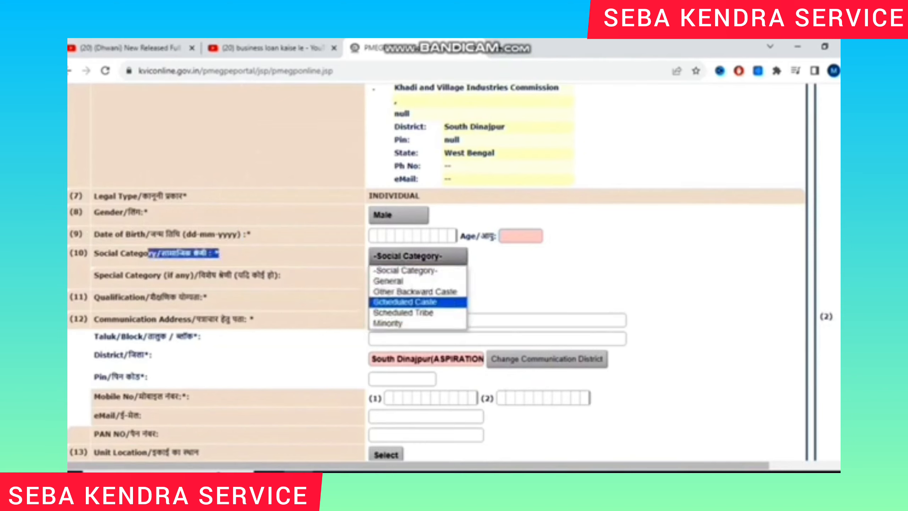
left_click(415, 291)
scroll(454, 271, "down", 2)
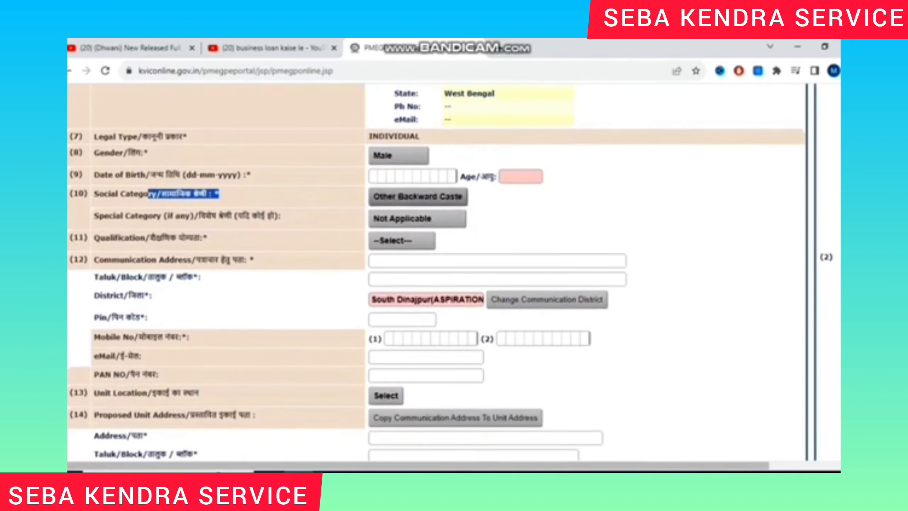
left_click_drag(139, 216, 279, 217)
left_click(417, 219)
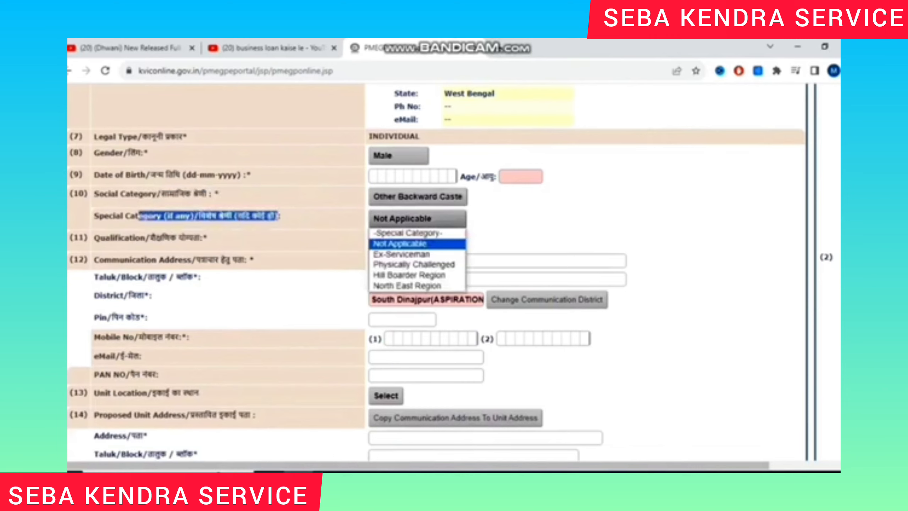
left_click(417, 244)
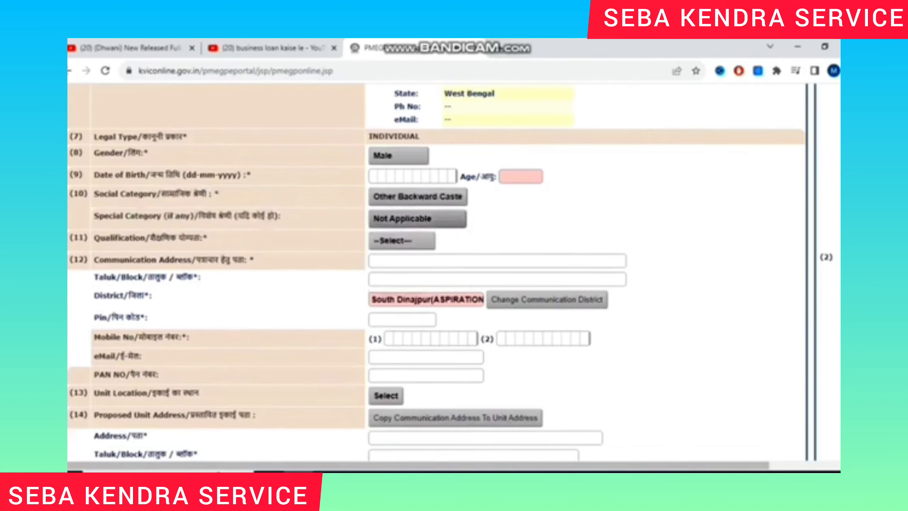
left_click_drag(136, 238, 208, 238)
left_click(402, 240)
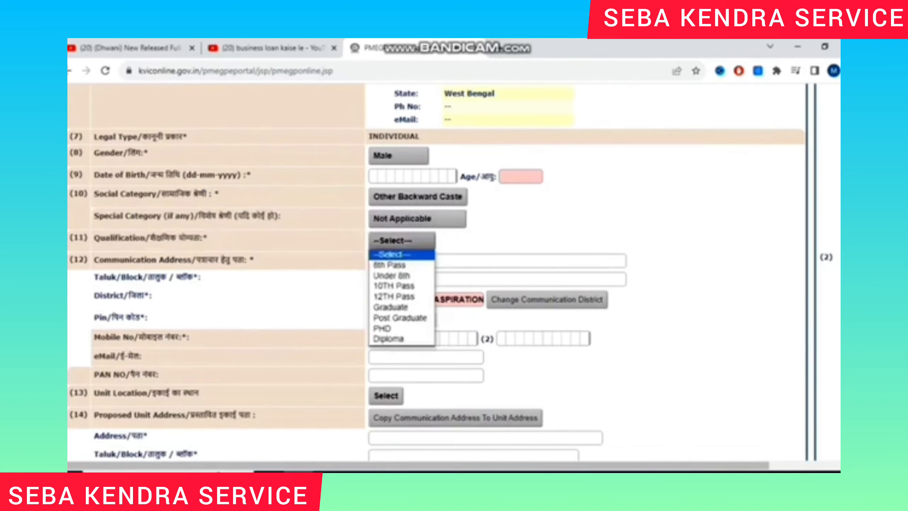
left_click(391, 308)
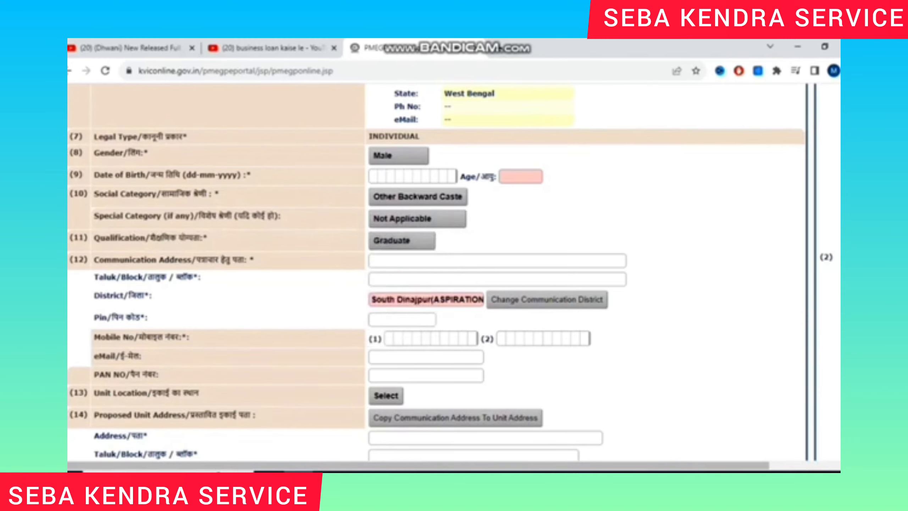
left_click_drag(157, 260, 255, 259)
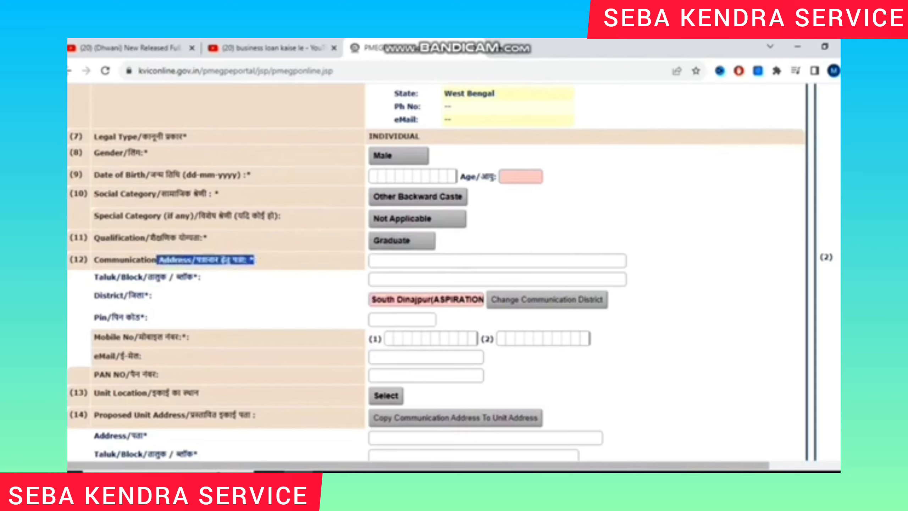
left_click_drag(134, 277, 201, 277)
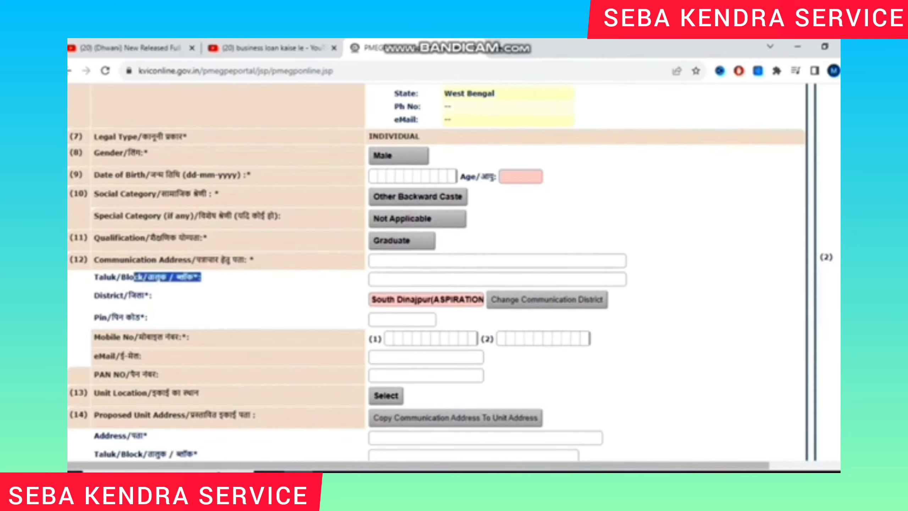
left_click_drag(109, 295, 152, 296)
scroll(129, 272, "down", 2)
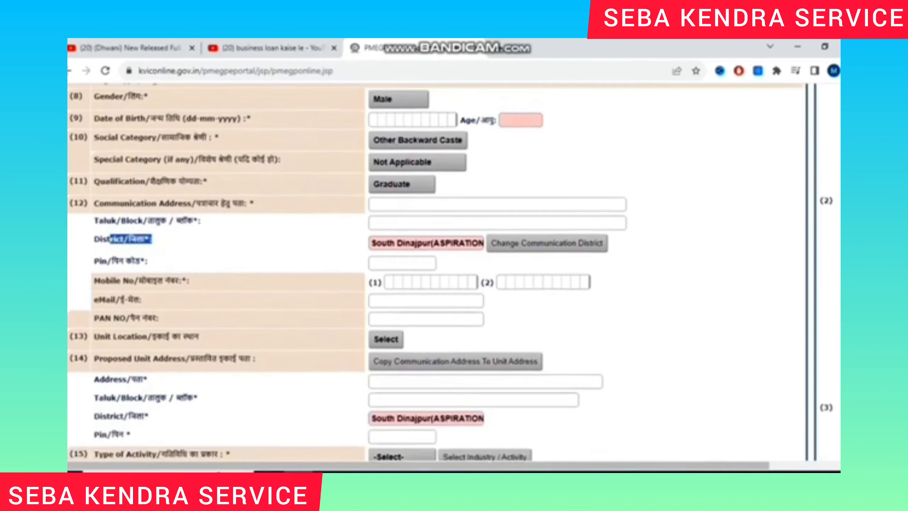
left_click_drag(111, 257, 147, 257)
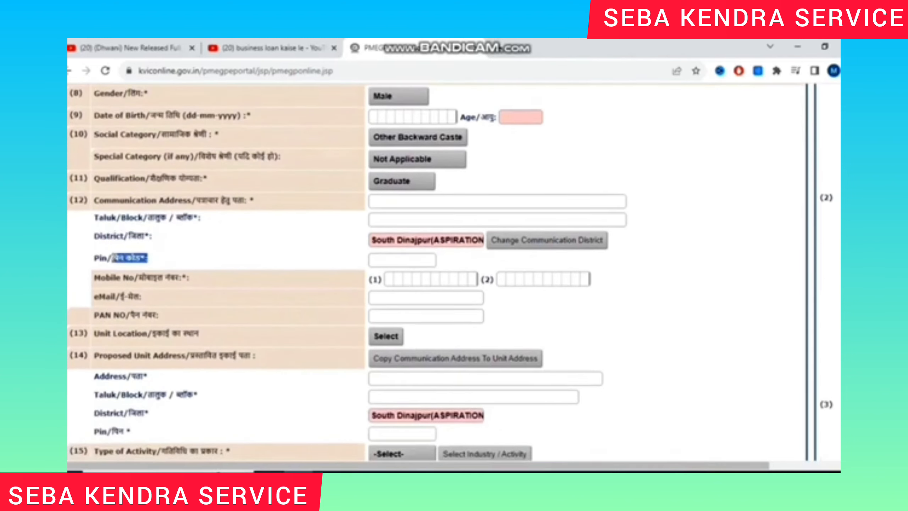
scroll(454, 272, "down", 2)
left_click_drag(130, 218, 190, 218)
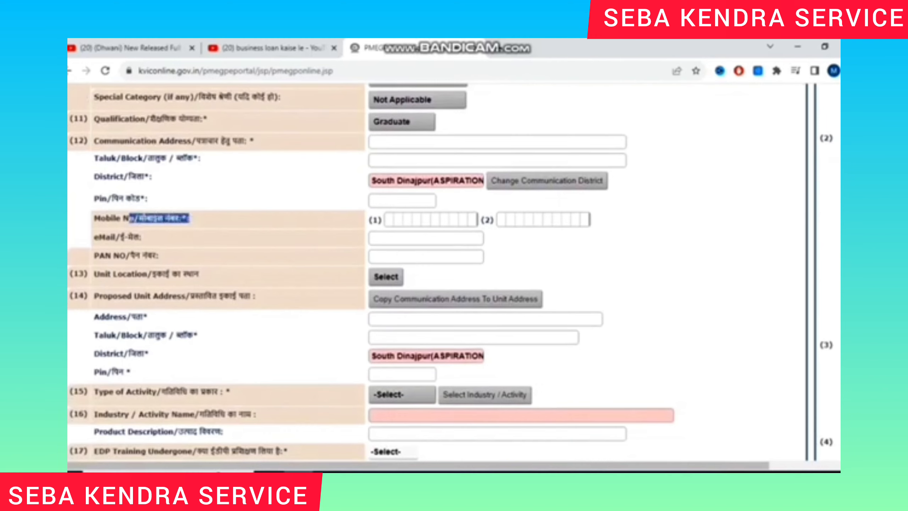
left_click_drag(94, 237, 142, 238)
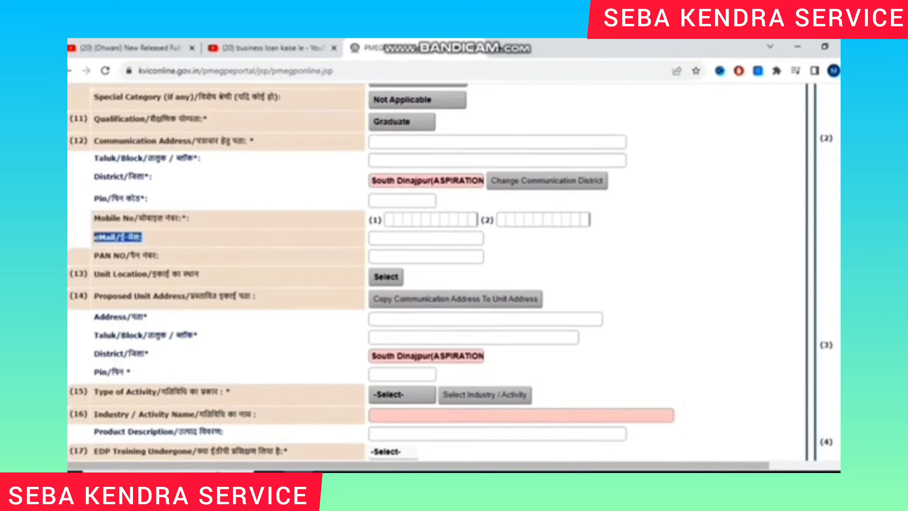
left_click_drag(105, 256, 160, 255)
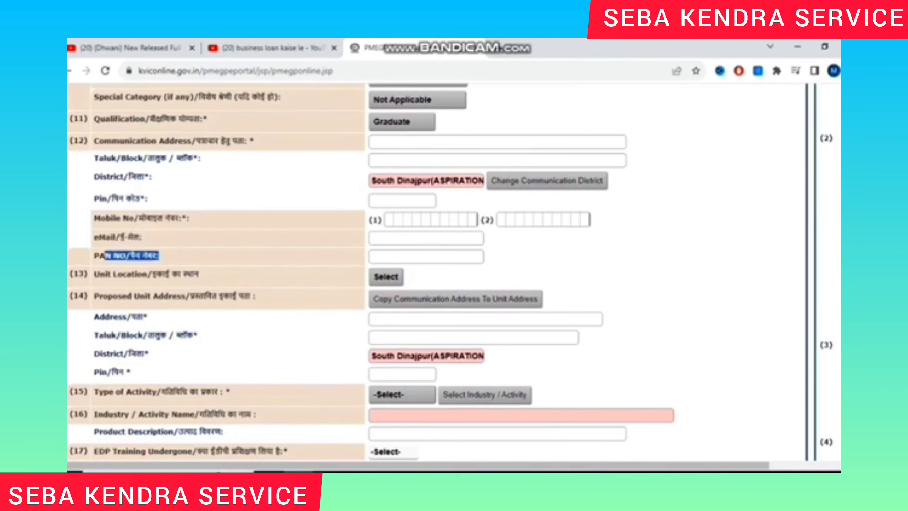
scroll(429, 241, "down", 1)
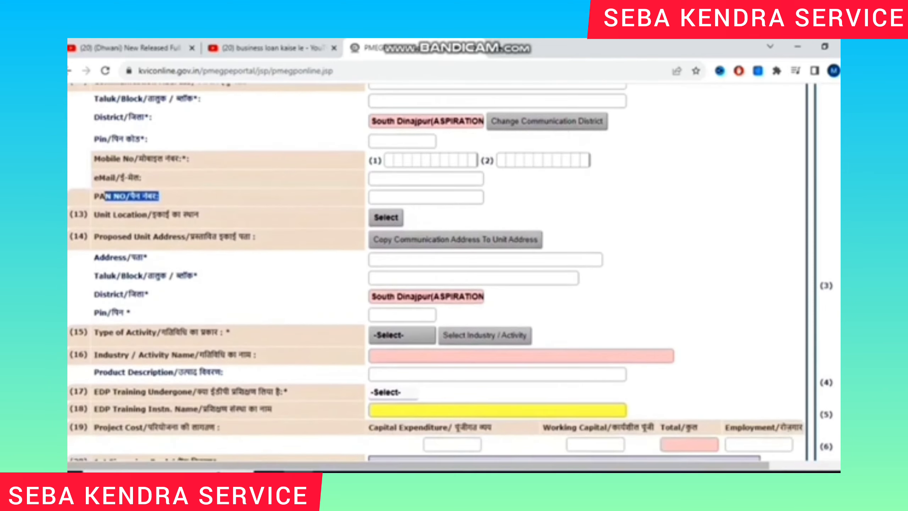
left_click_drag(121, 215, 201, 215)
Set Unit Location to Rural and Type of Activity to Service.
left_click(386, 218)
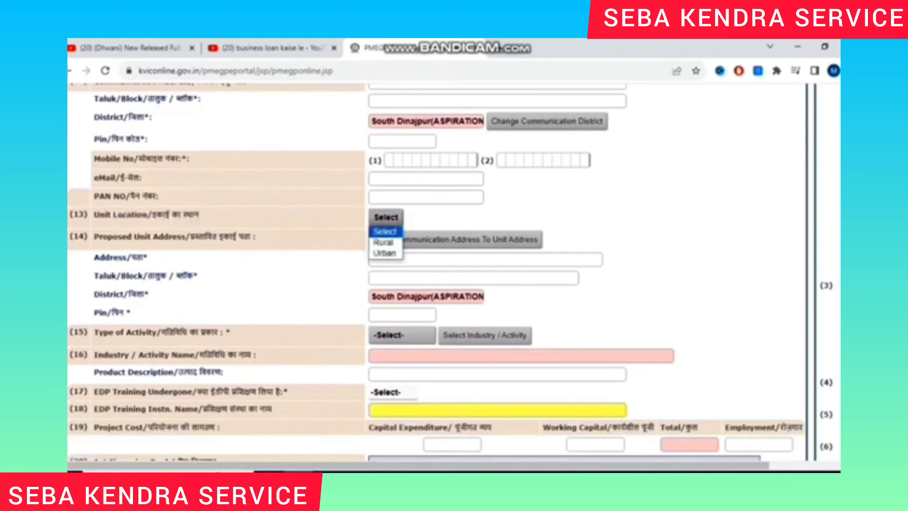
left_click(387, 243)
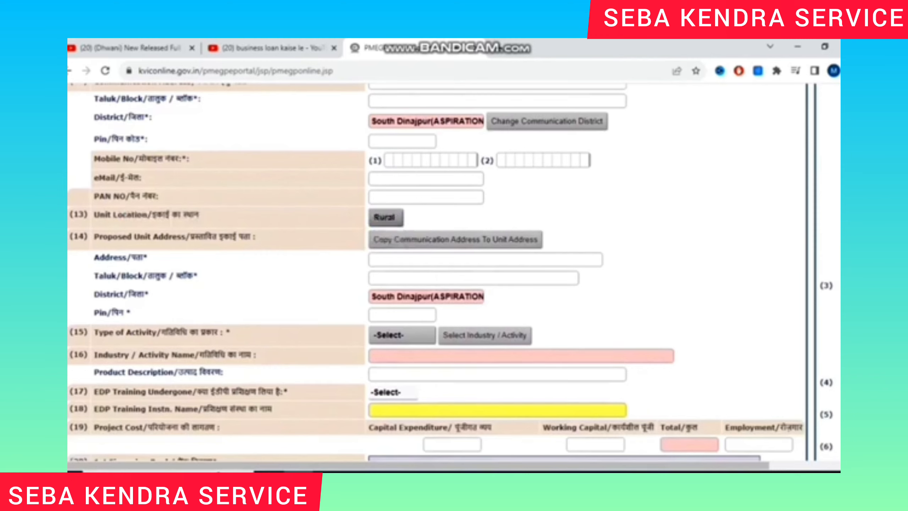
left_click_drag(131, 237, 240, 237)
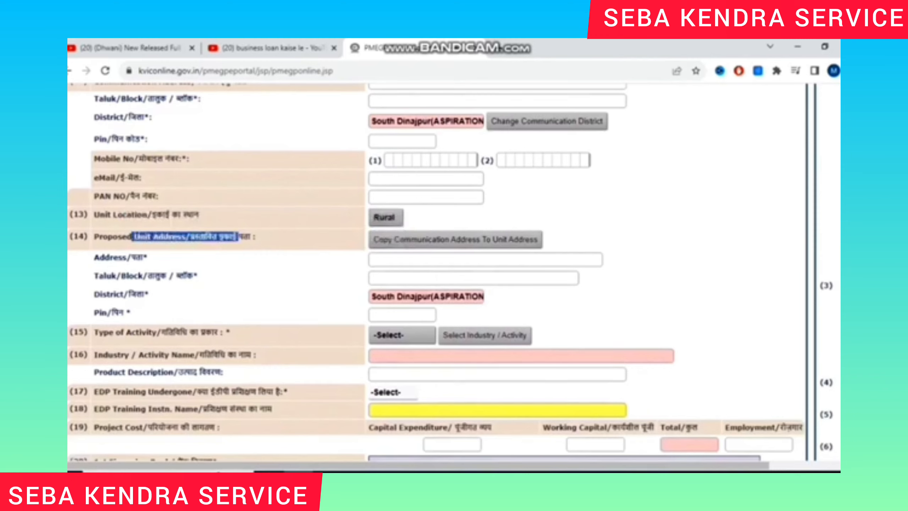
left_click(243, 237)
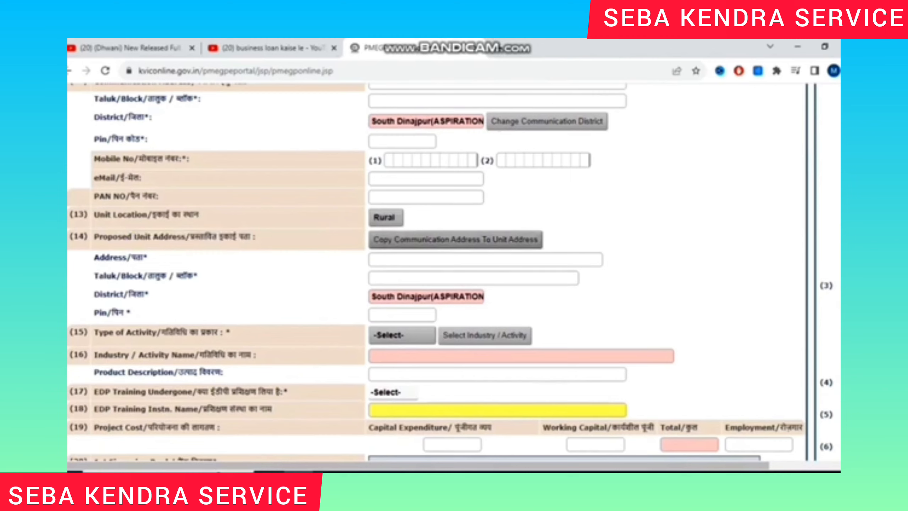
scroll(454, 272, "down", 3)
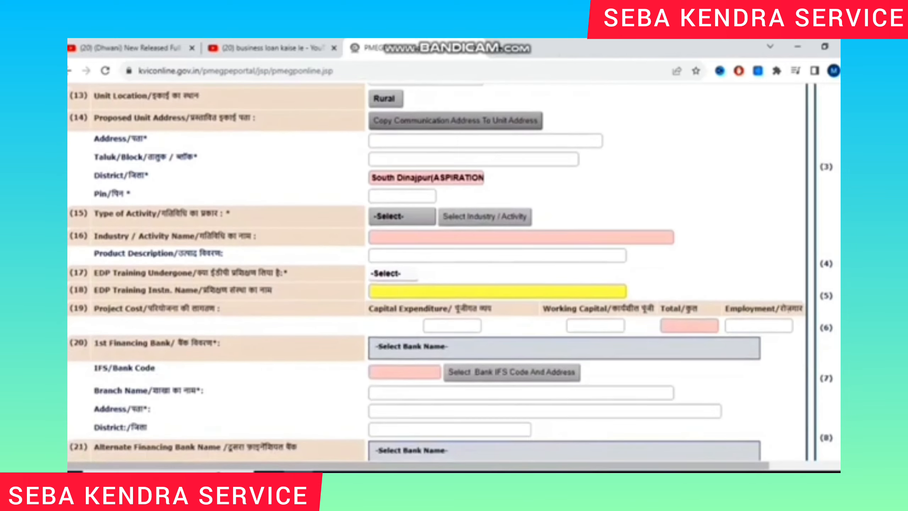
left_click_drag(122, 214, 216, 214)
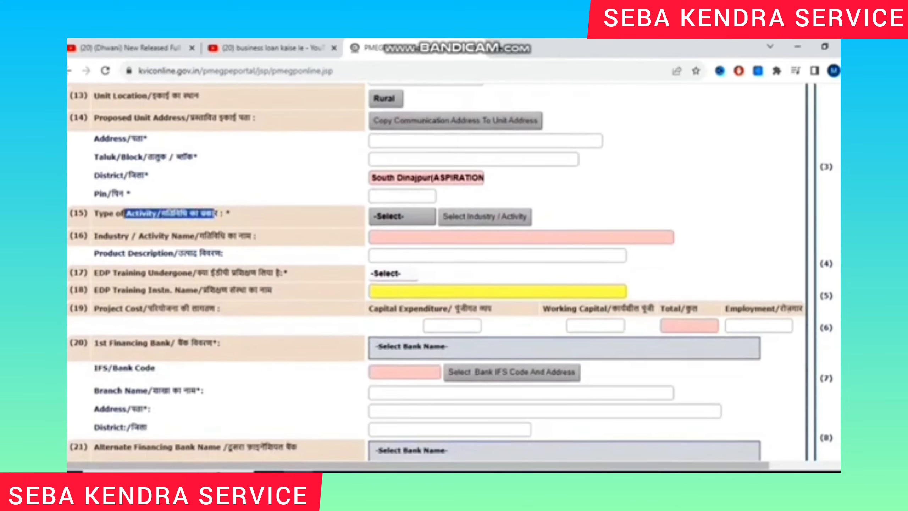
left_click(228, 214)
left_click(402, 217)
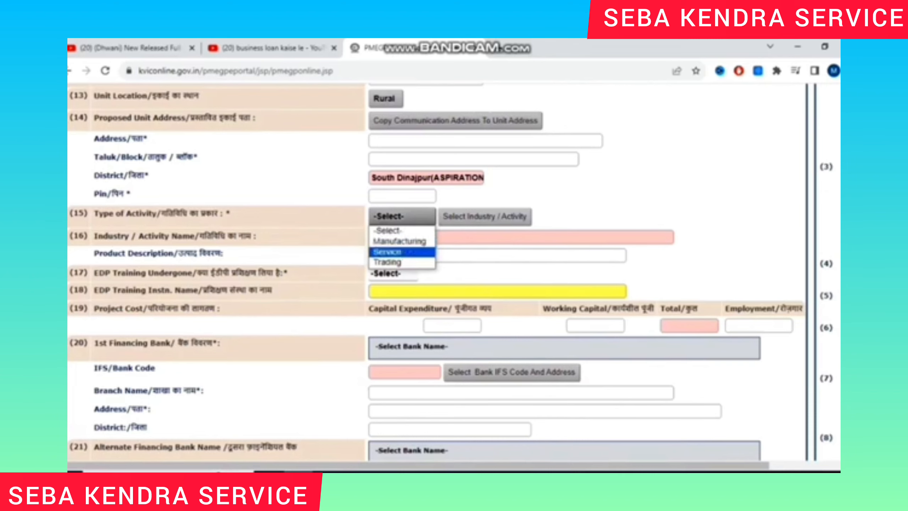
key("Return")
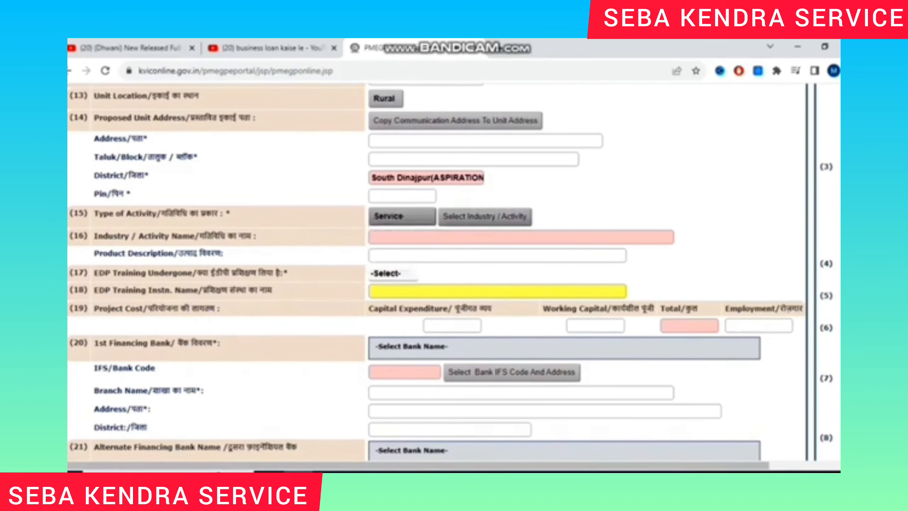
Choose Cable T.V. Network/ Computer Centre as the industry activity.
left_click(485, 216)
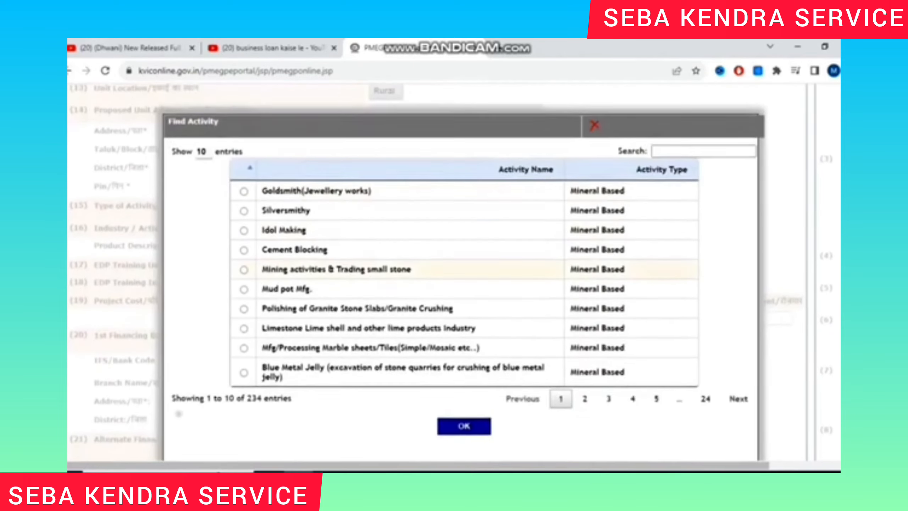
scroll(454, 268, "down", 2)
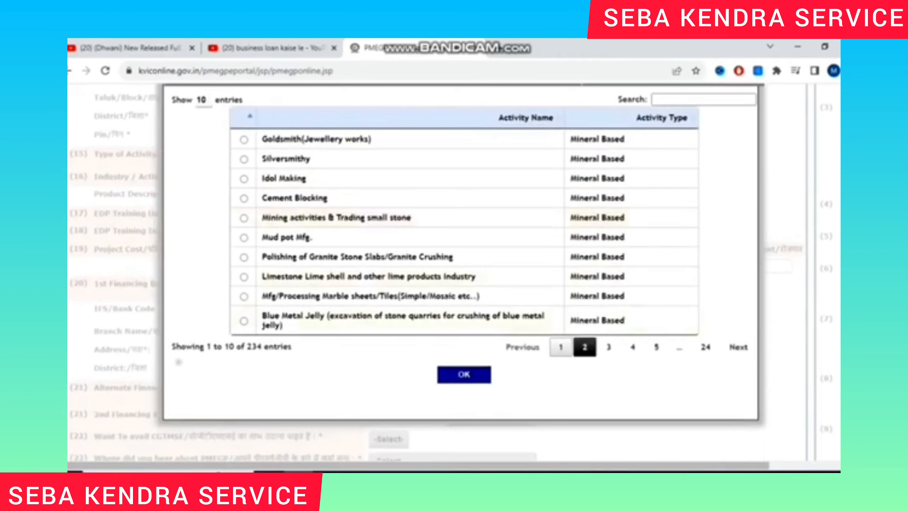
left_click(585, 347)
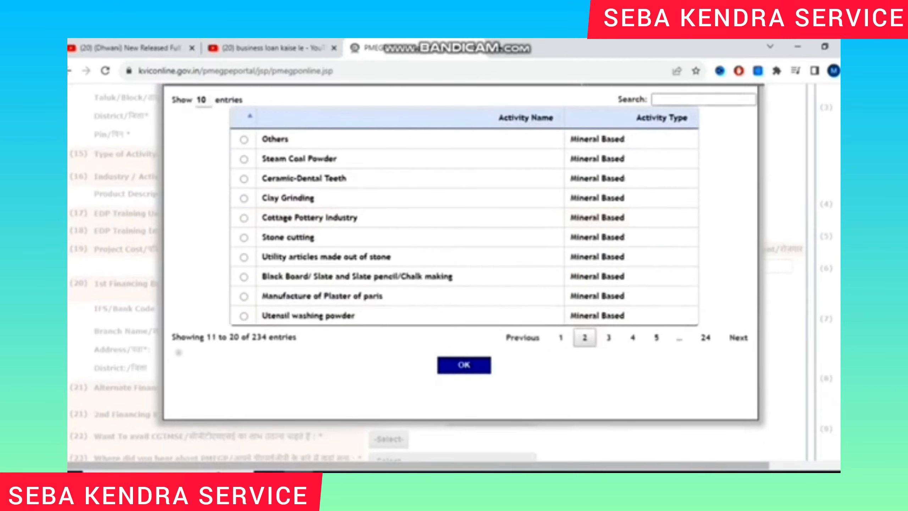
left_click(702, 100)
type("reta")
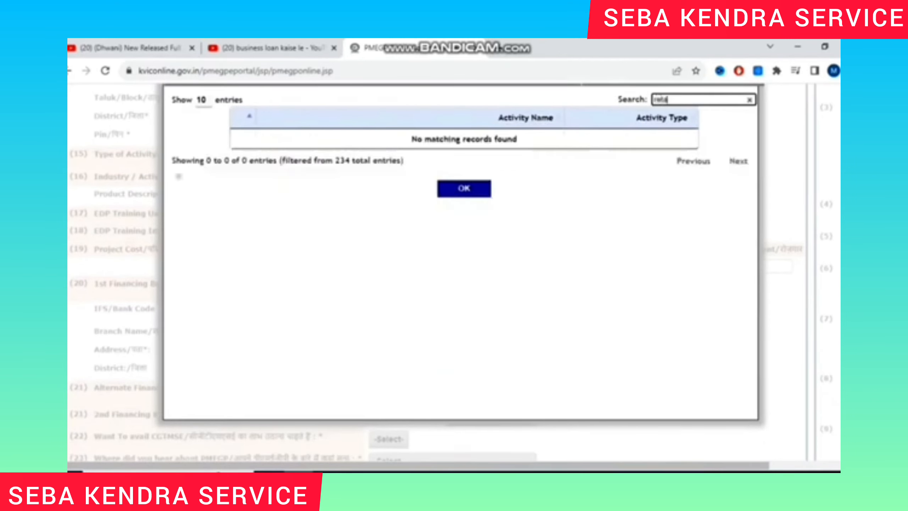
key("BackSpace")
key("BackSpace")
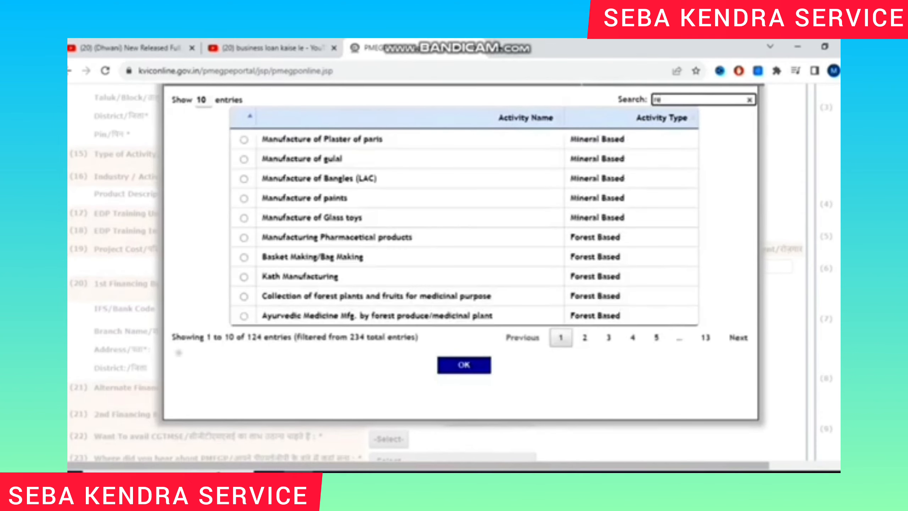
key("BackSpace")
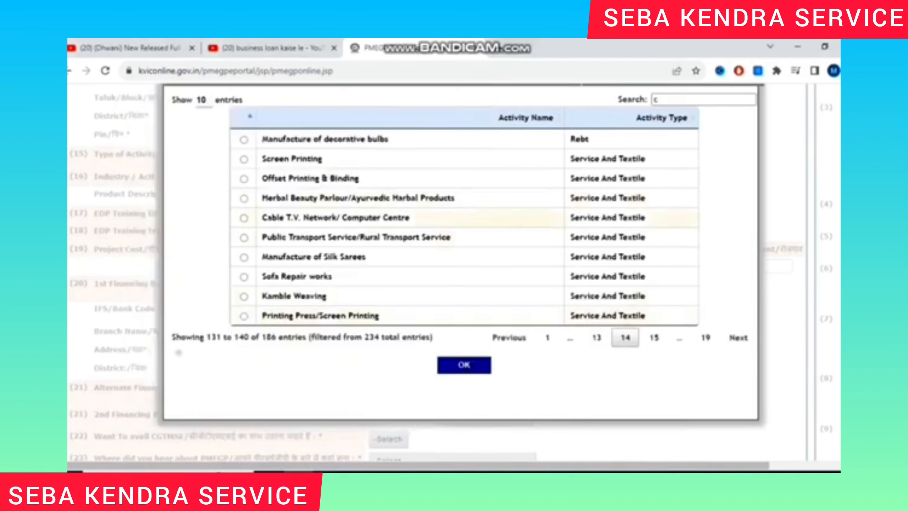
left_click_drag(411, 218, 344, 217)
left_click(344, 218)
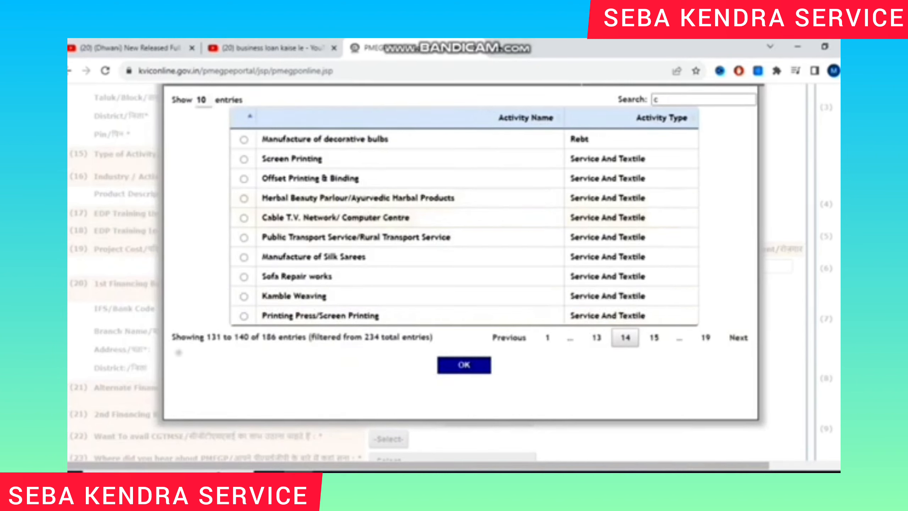
left_click(244, 218)
left_click(464, 365)
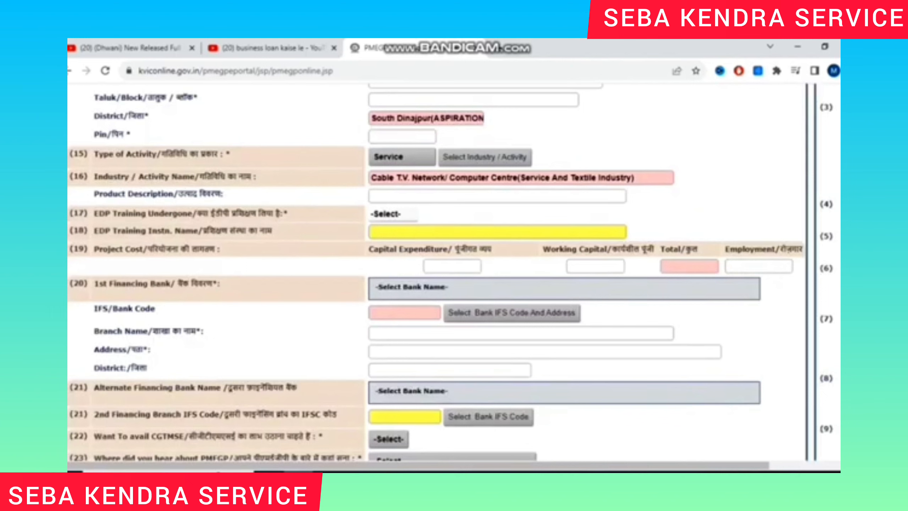
scroll(451, 271, "up", 2)
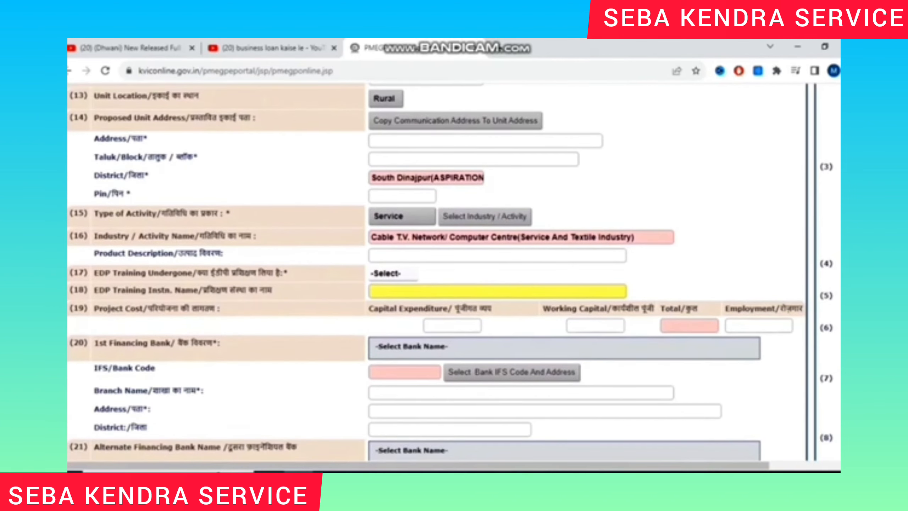
Select the Product Description field and answer No for EDP Training Undergone.
left_click_drag(127, 254, 224, 253)
left_click(224, 254)
left_click(410, 255)
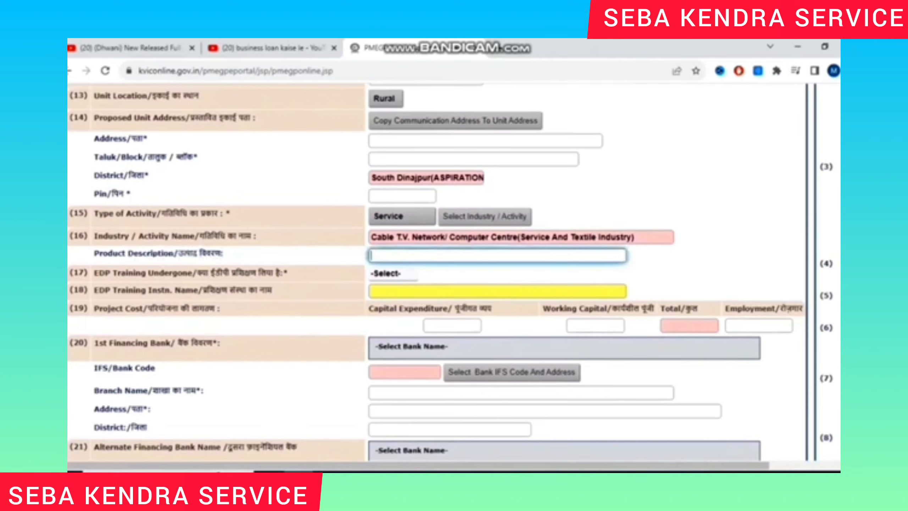
left_click_drag(113, 273, 257, 274)
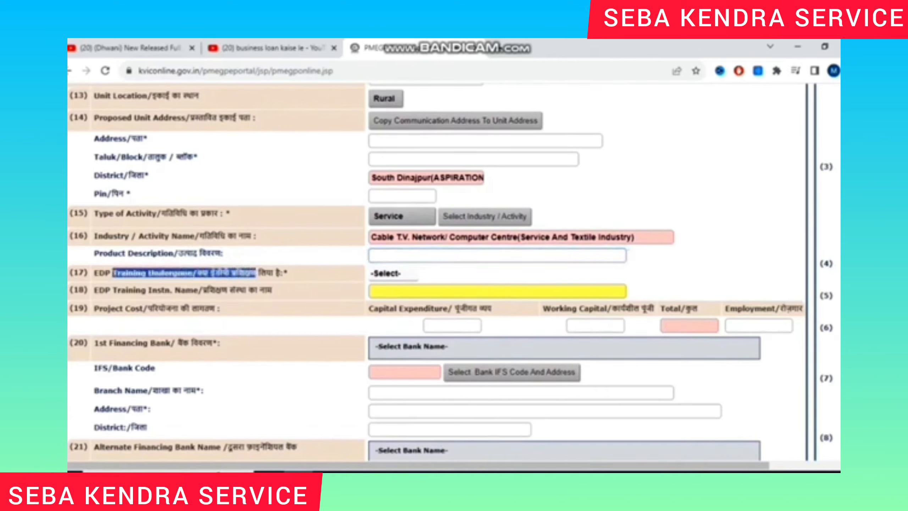
left_click(257, 274)
left_click(392, 274)
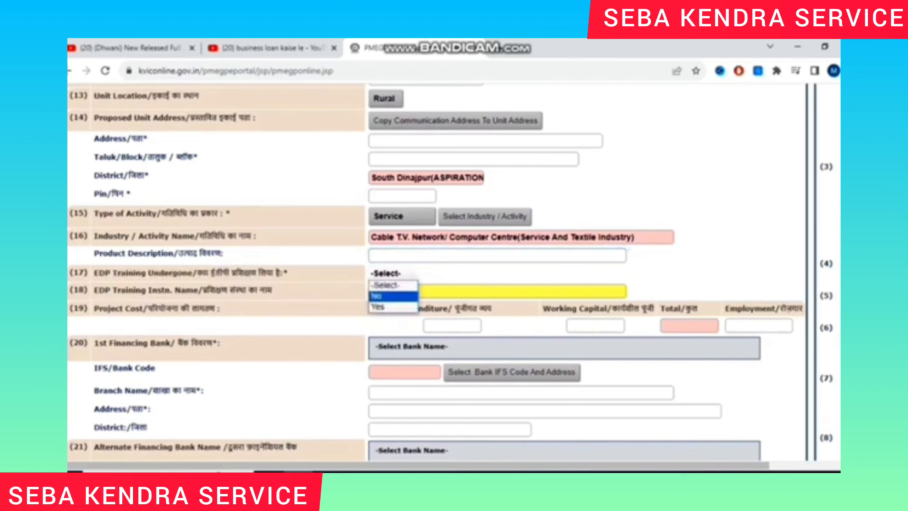
left_click(392, 296)
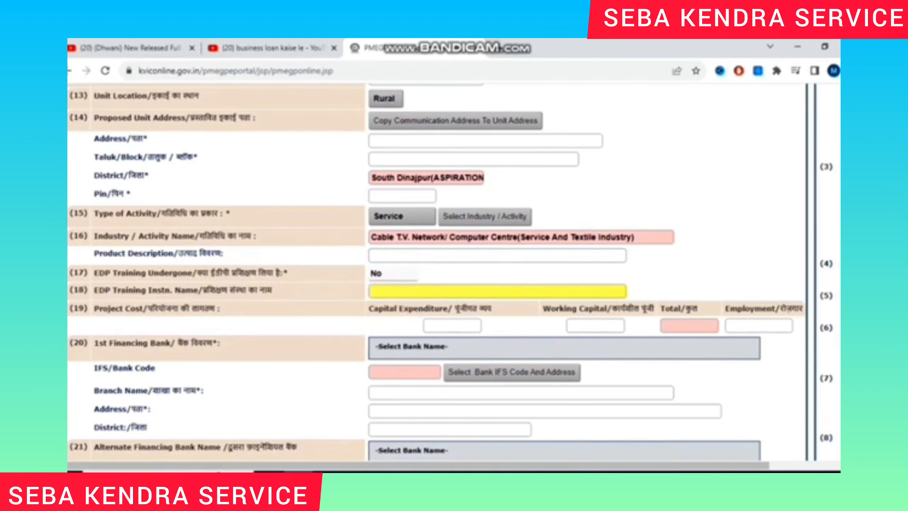
left_click_drag(135, 290, 273, 290)
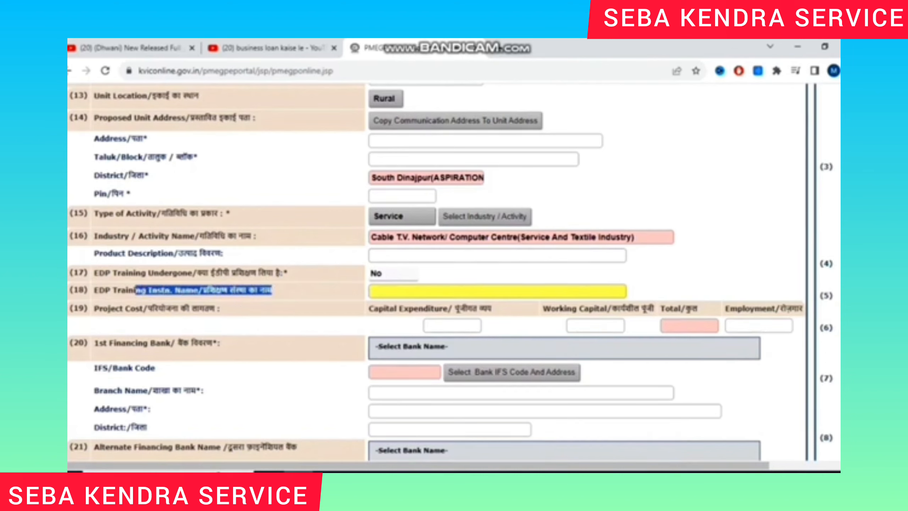
left_click_drag(148, 309, 95, 323)
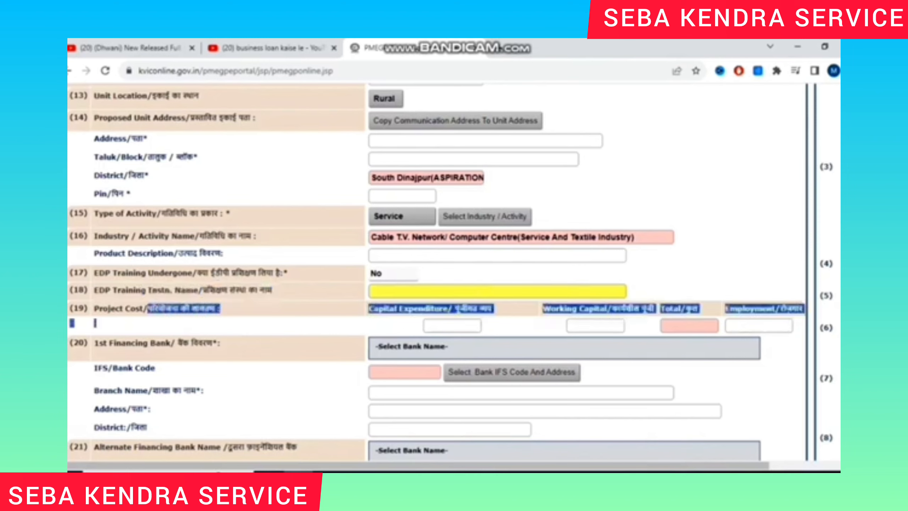
Enter 200000 as Capital Expenditure and 100000 as Working Capital, leaving Employment blank.
left_click(95, 323)
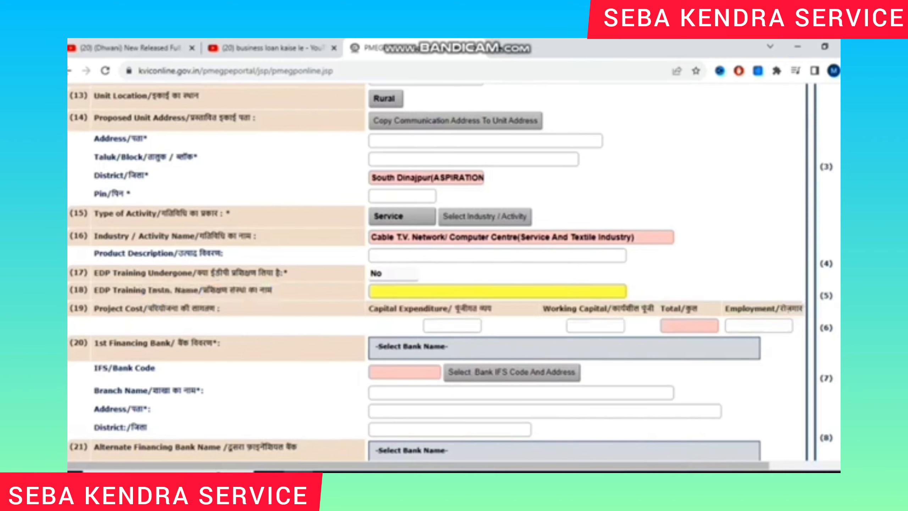
left_click_drag(377, 309, 494, 309)
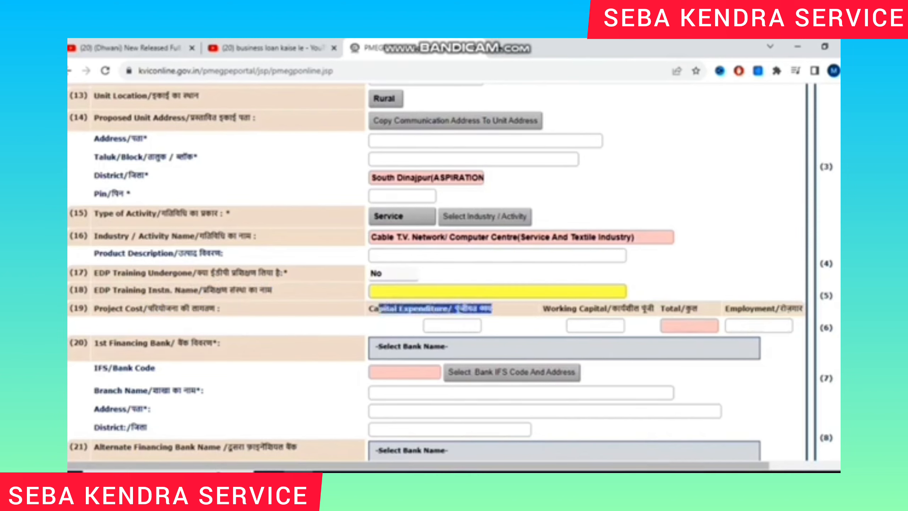
left_click(494, 309)
left_click(426, 326)
type("2")
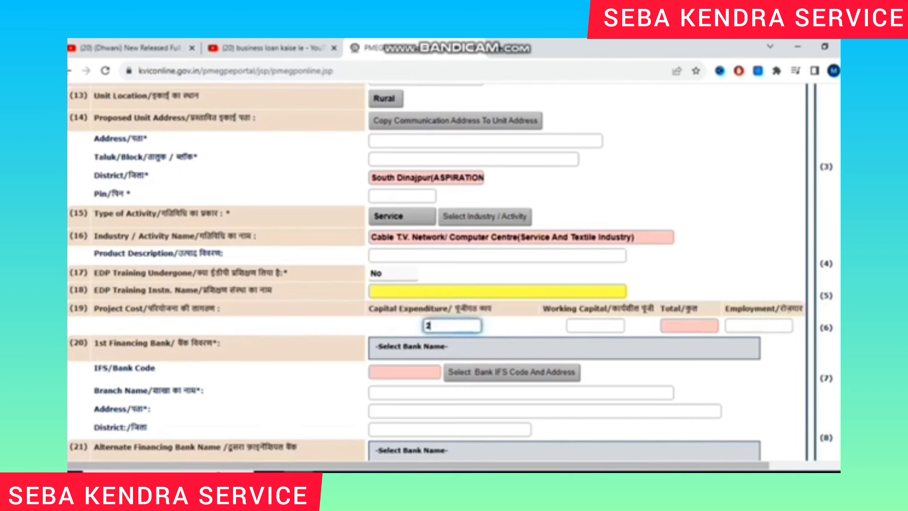
type("00000")
key("Tab")
left_click_drag(565, 309, 629, 325)
left_click(586, 326)
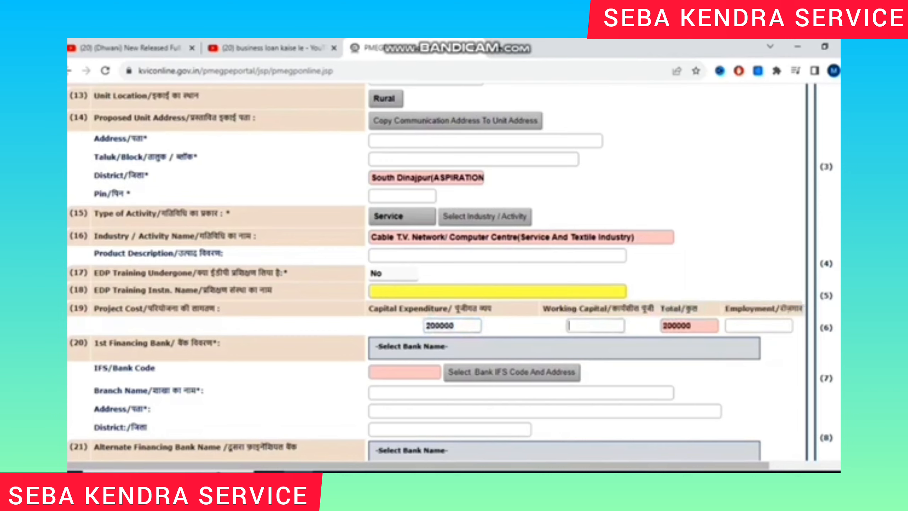
type("100000")
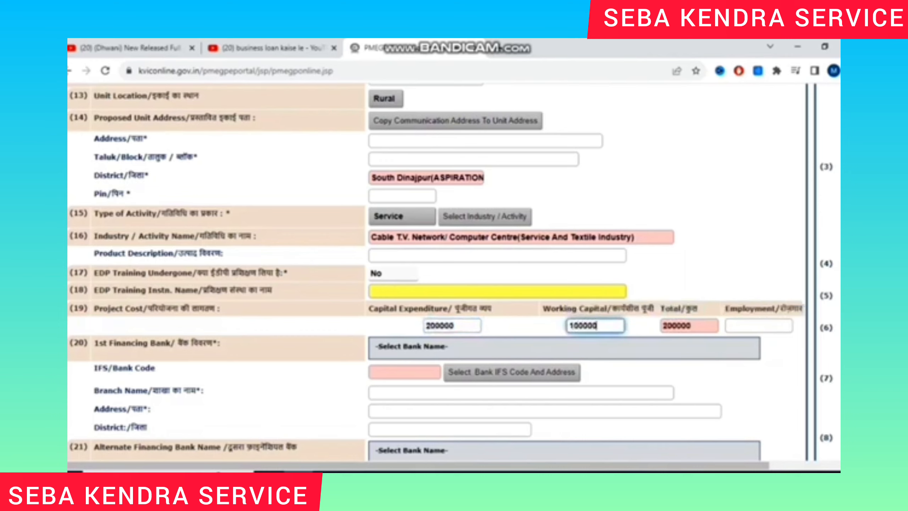
key("Tab")
left_click(759, 326)
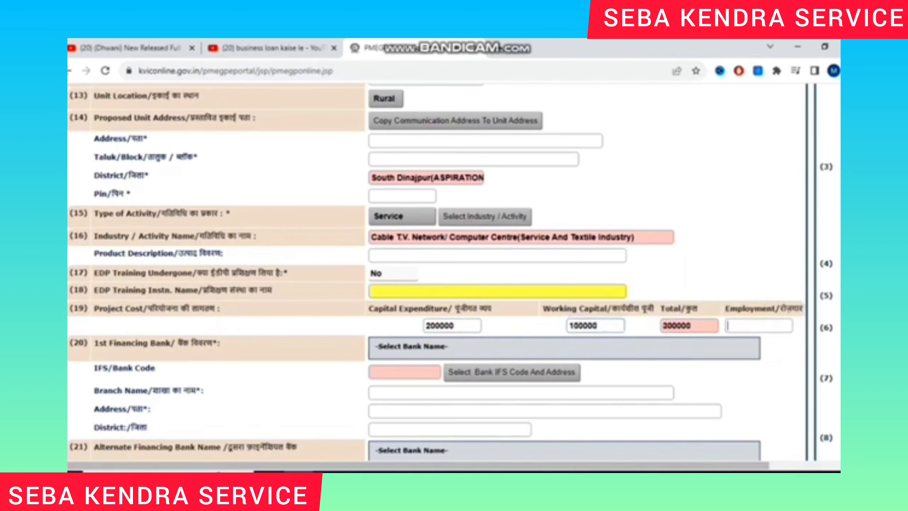
key("Tab")
Revise the Capital Expenditure to 100000 so the project total reads 200000.
double_click(446, 325)
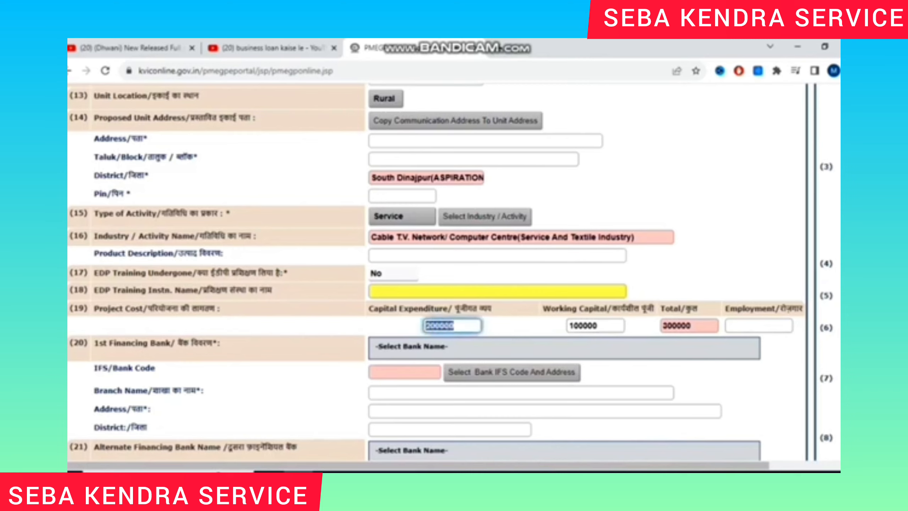
type("50000")
left_click(601, 325)
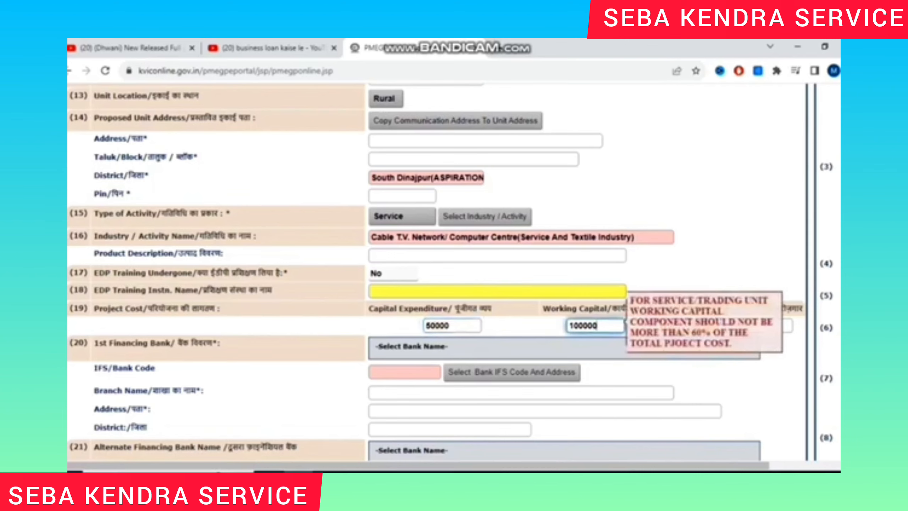
left_click(327, 480)
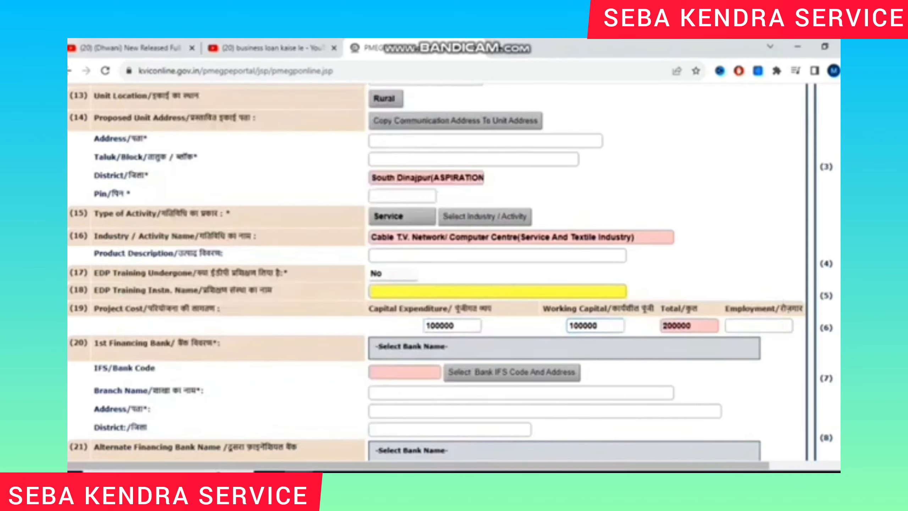
left_click_drag(389, 308, 459, 309)
left_click(459, 310)
left_click_drag(551, 309, 656, 309)
left_click(656, 310)
left_click_drag(743, 309, 794, 309)
left_click(794, 310)
left_click(759, 326)
scroll(759, 326, "down", 1)
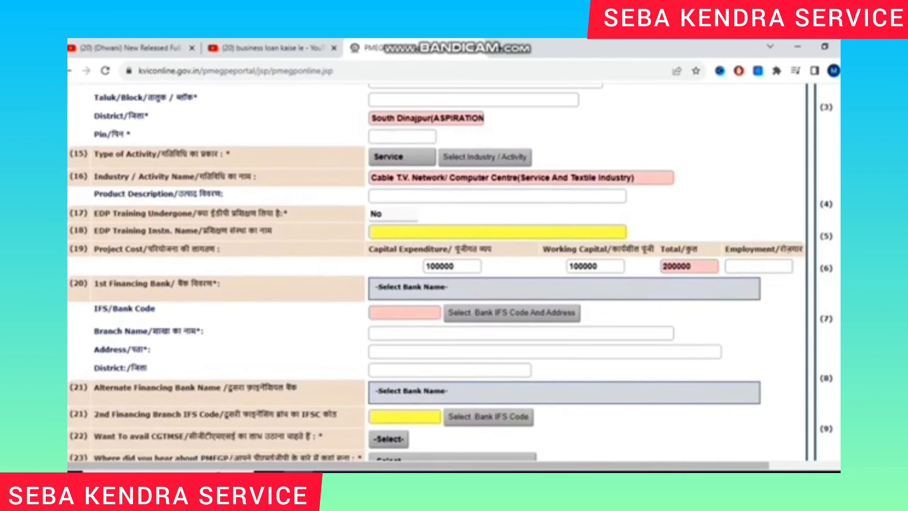
left_click_drag(108, 284, 221, 285)
Select BANK OF BARODA as the 1st Financing Bank.
left_click(222, 285)
left_click(537, 288)
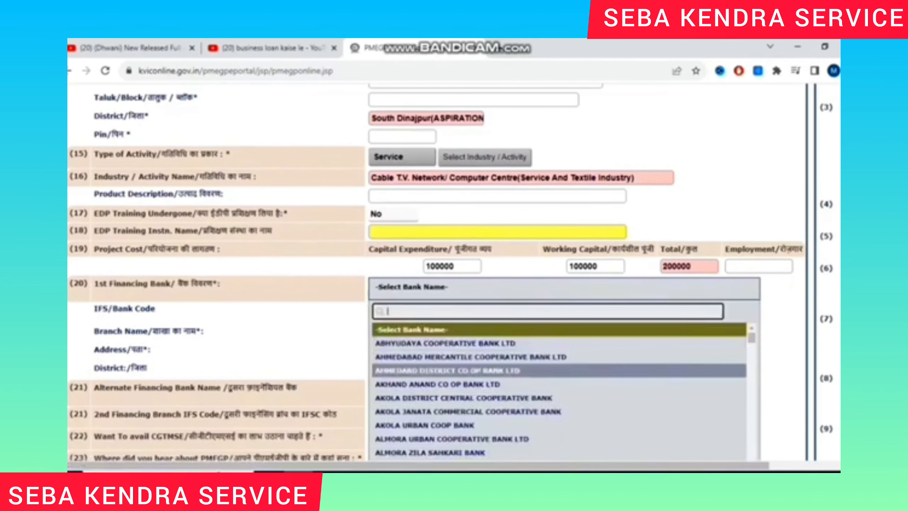
scroll(558, 394, "down", 10)
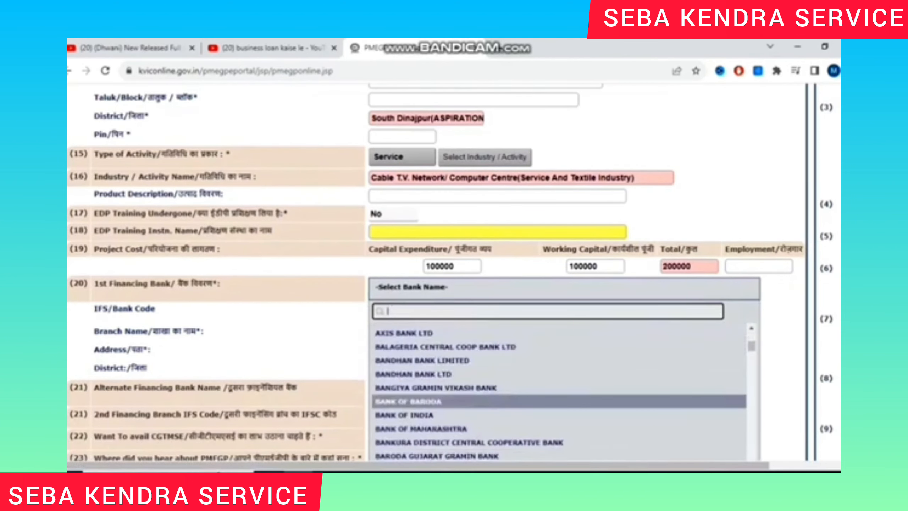
left_click(465, 401)
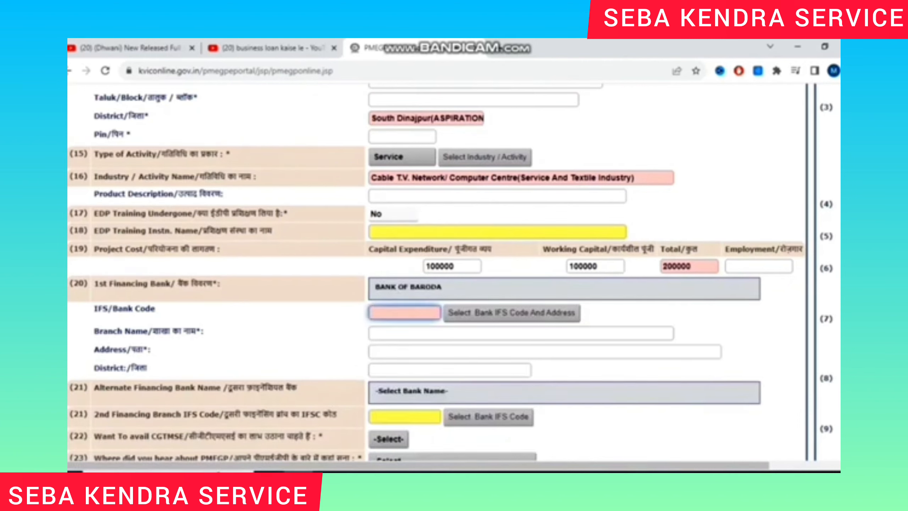
Review the bank Address and District fields filled in below it.
left_click_drag(94, 332, 203, 332)
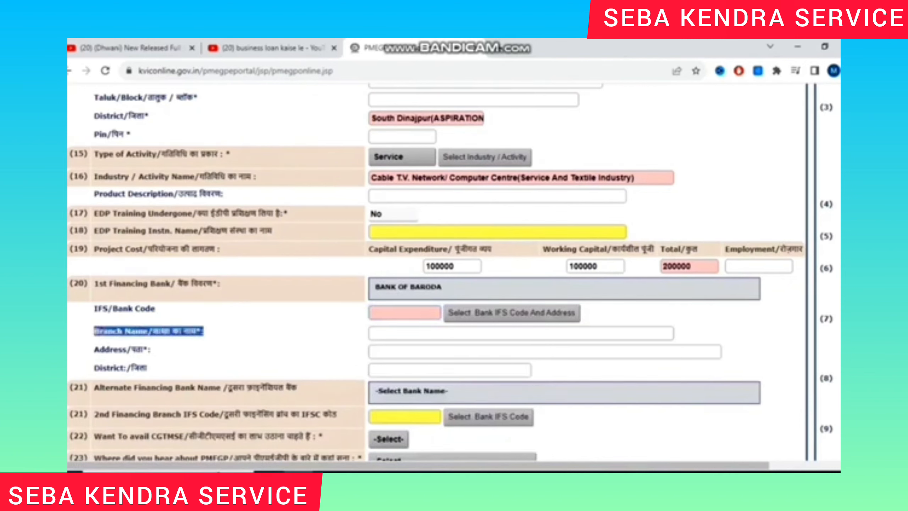
scroll(437, 276, "down", 2)
left_click_drag(94, 290, 151, 290)
left_click(154, 292)
left_click_drag(94, 308, 147, 309)
left_click(153, 309)
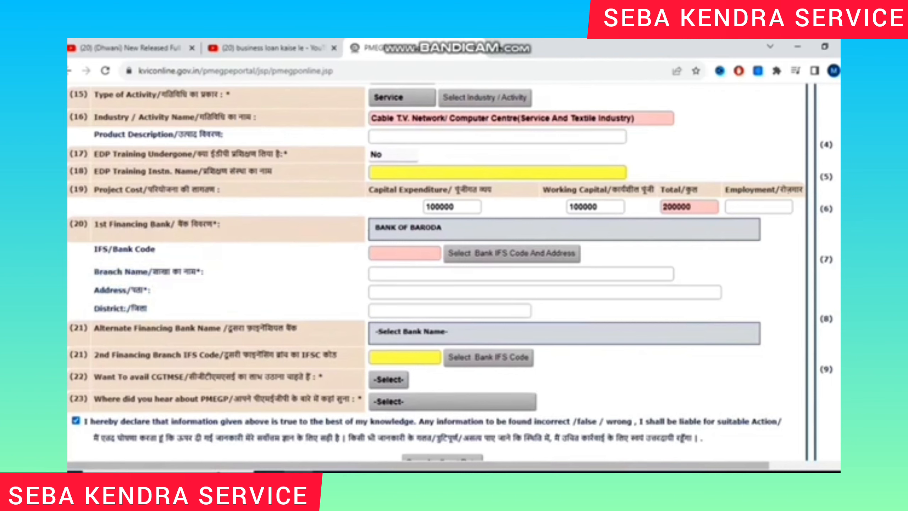
Select CANARA BANK as the Alternate Financing Bank.
scroll(451, 272, "down", 2)
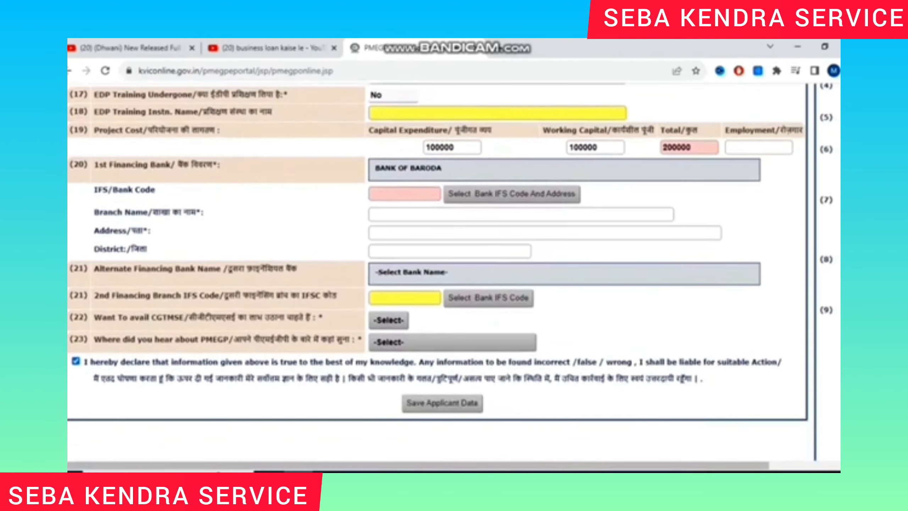
left_click_drag(93, 269, 299, 269)
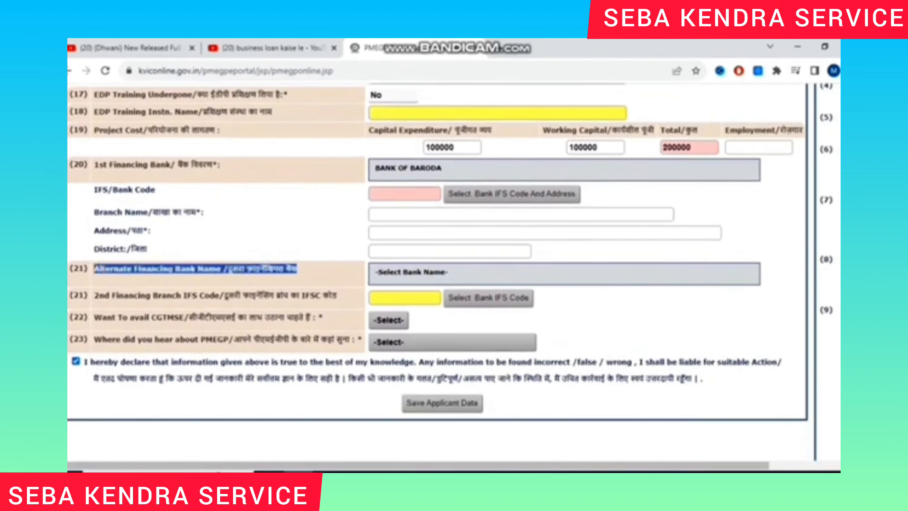
left_click(304, 271)
left_click(465, 273)
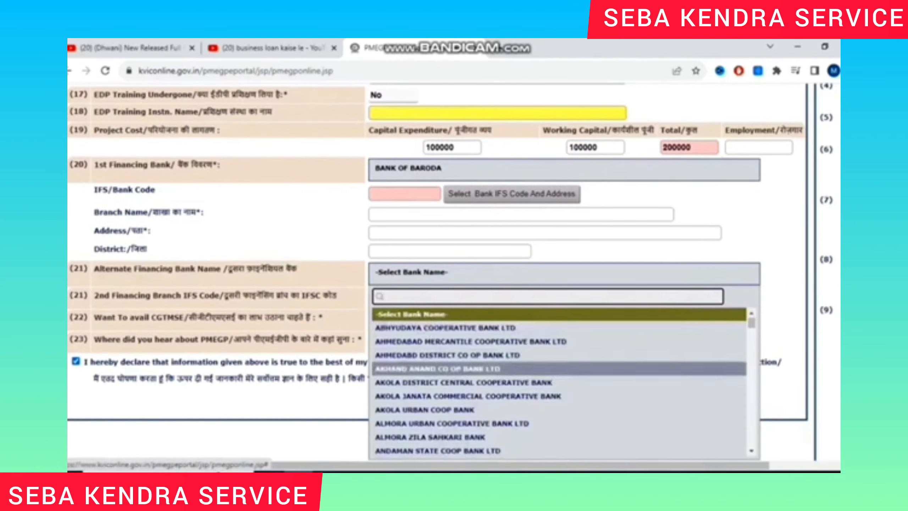
scroll(476, 377, "down", 6)
left_click(464, 391)
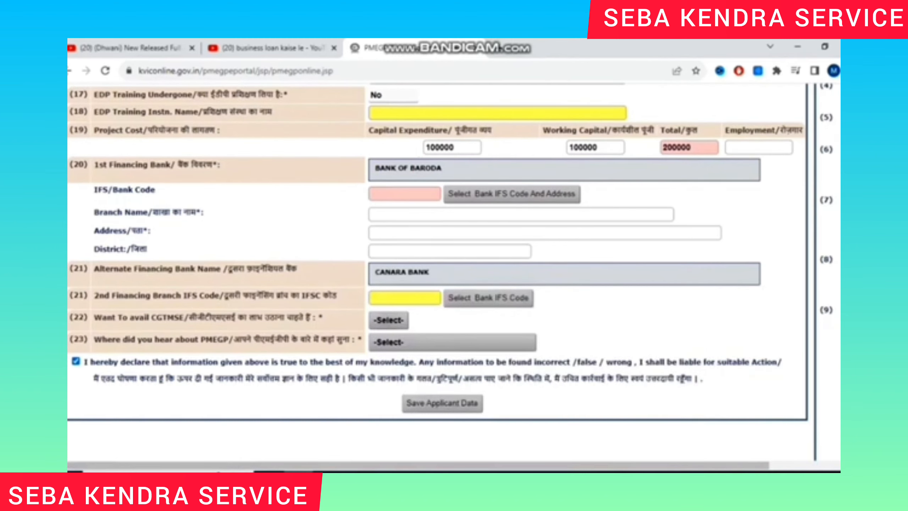
Answer Search Engine for where PMEGP was heard about.
left_click_drag(199, 295, 337, 295)
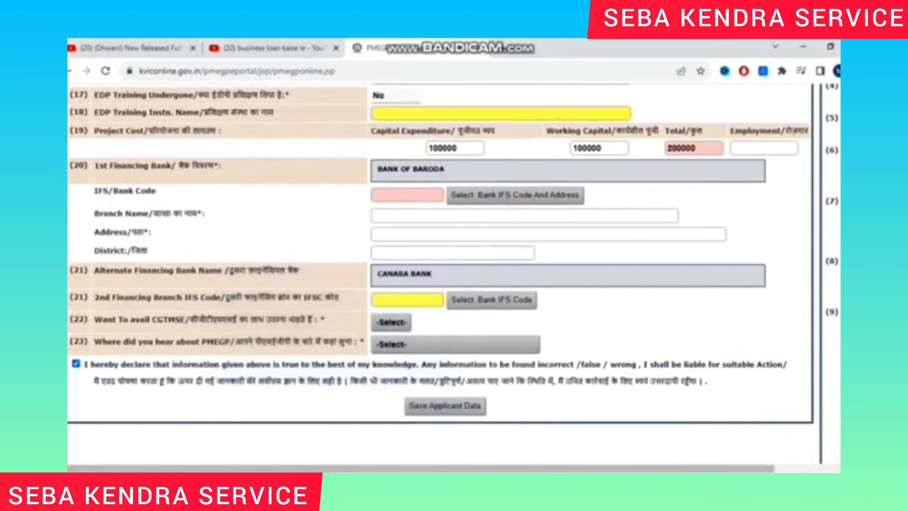
scroll(440, 251, "down", 2)
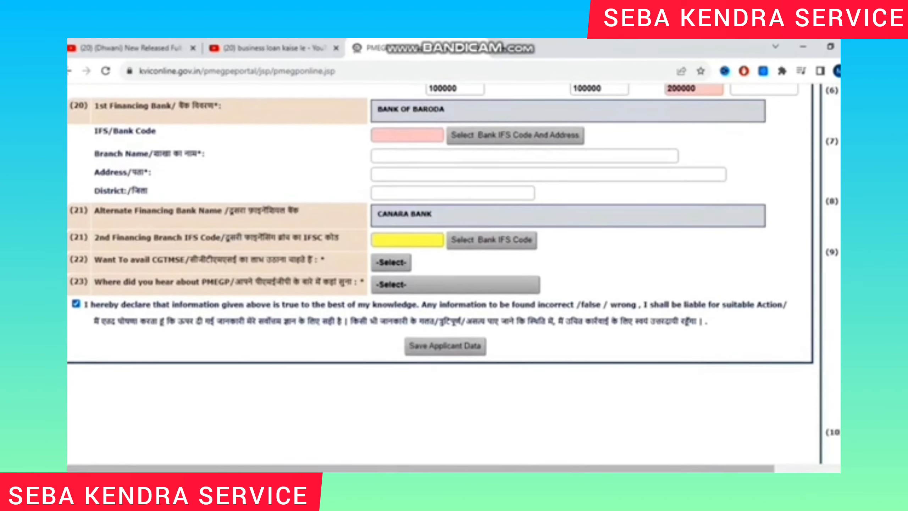
left_click_drag(139, 283, 293, 283)
left_click(455, 285)
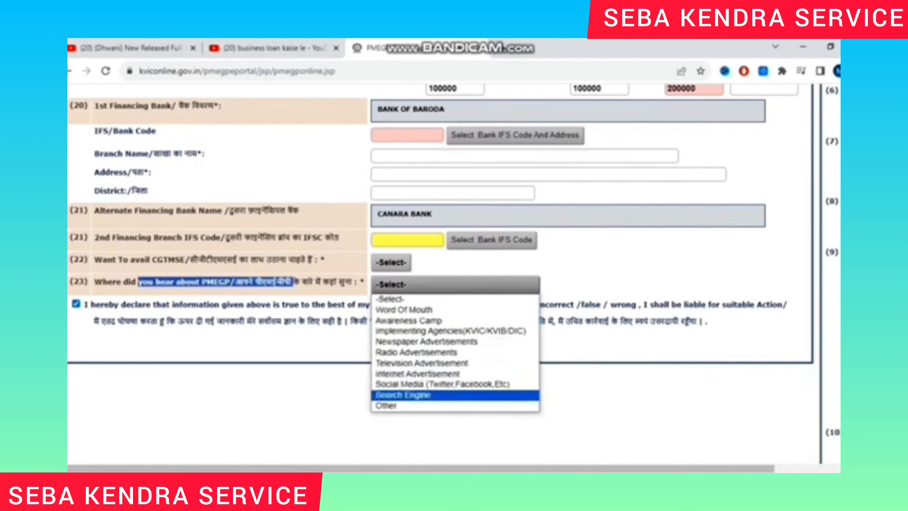
left_click(404, 395)
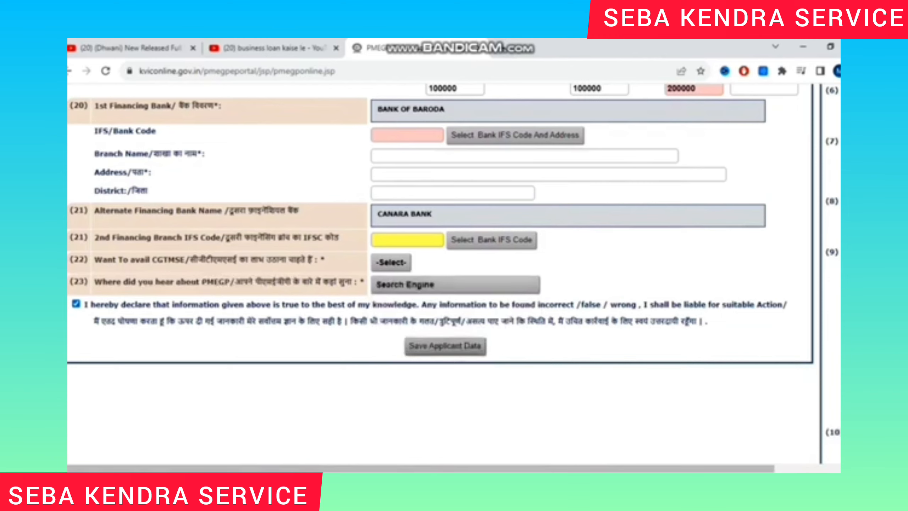
key("alt+Tab")
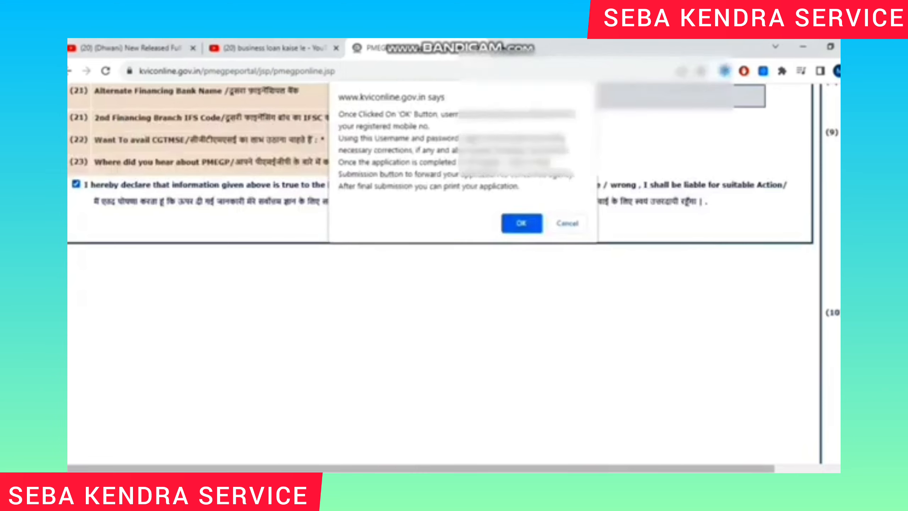
Confirm saving the applicant data and proceed to the document upload page.
key("Return")
key("Escape")
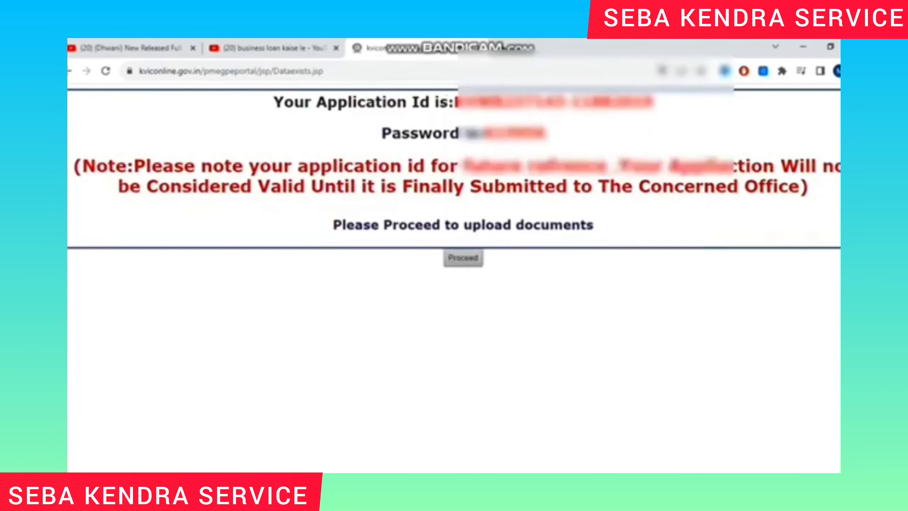
left_click_drag(379, 225, 596, 226)
left_click(605, 229)
left_click(463, 258)
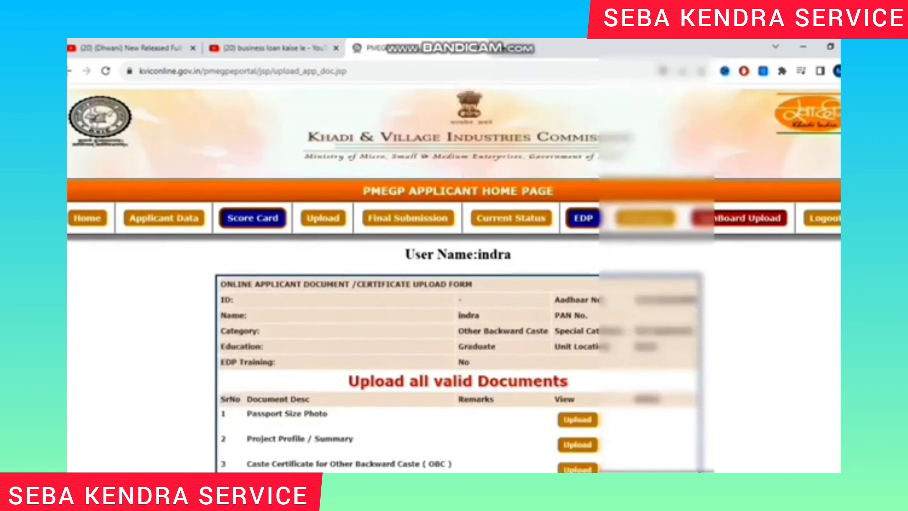
Review the six required documents: photo, project profile, OBC certificate, Aadhar, rural and education certificates.
scroll(393, 322, "down", 3)
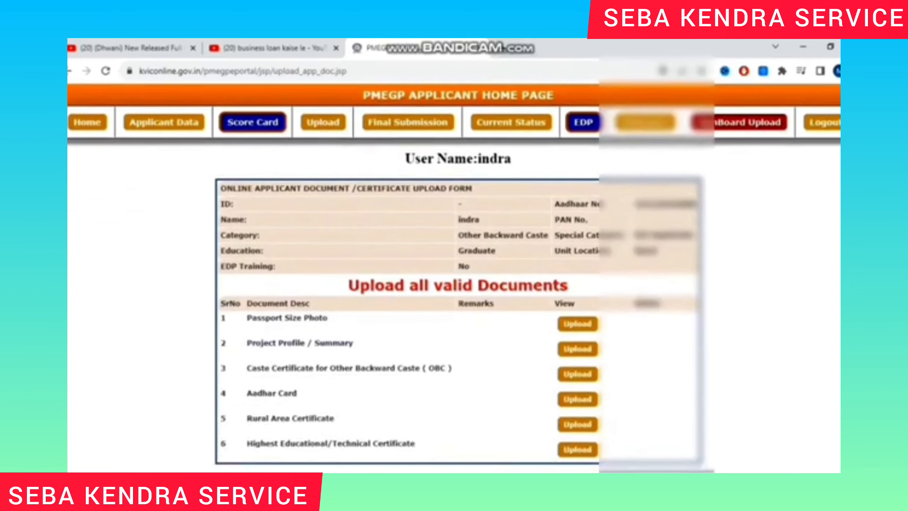
left_click_drag(252, 318, 328, 318)
left_click(578, 324)
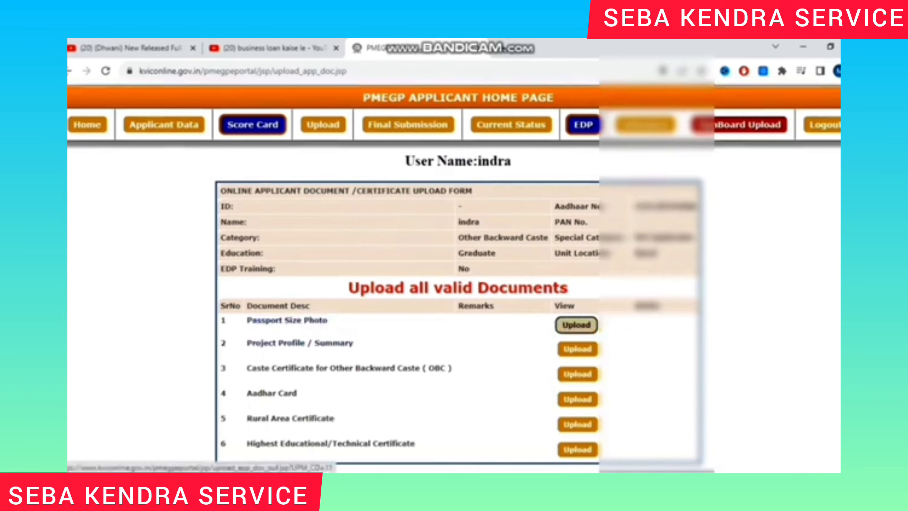
left_click_drag(247, 343, 354, 343)
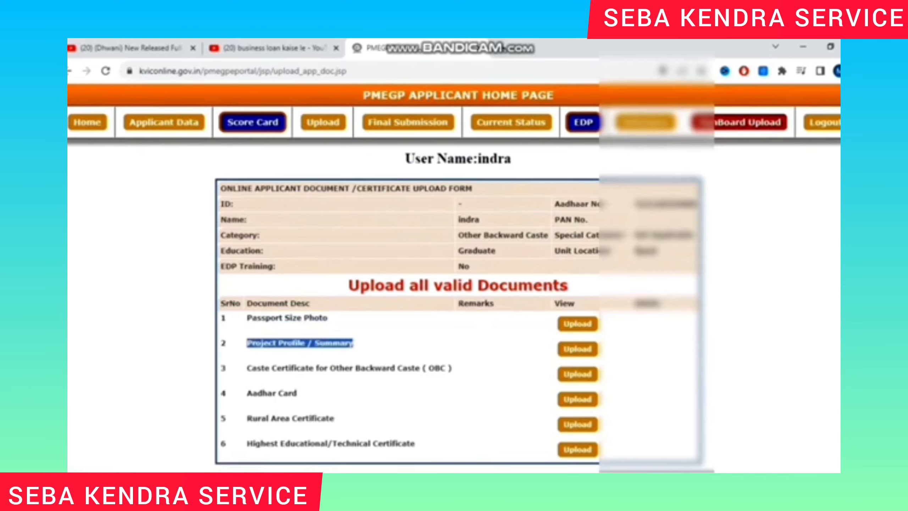
left_click_drag(277, 369, 452, 369)
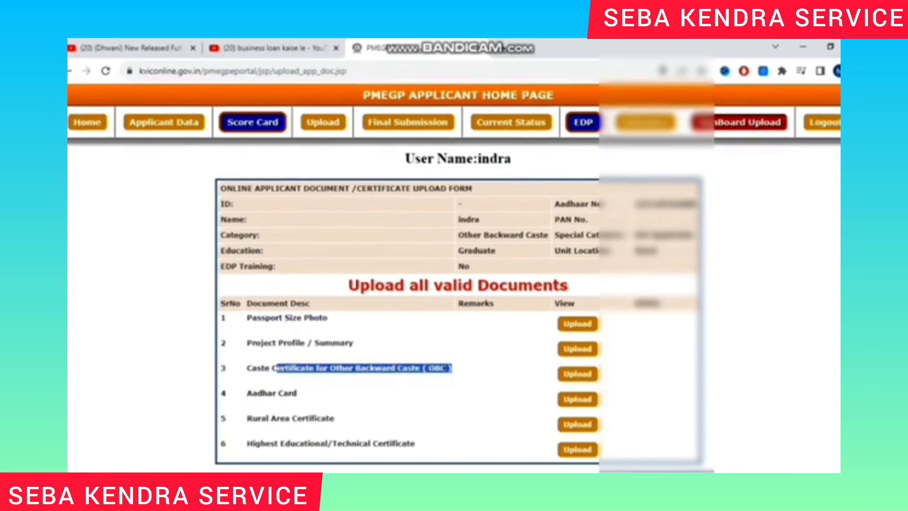
left_click_drag(247, 393, 298, 394)
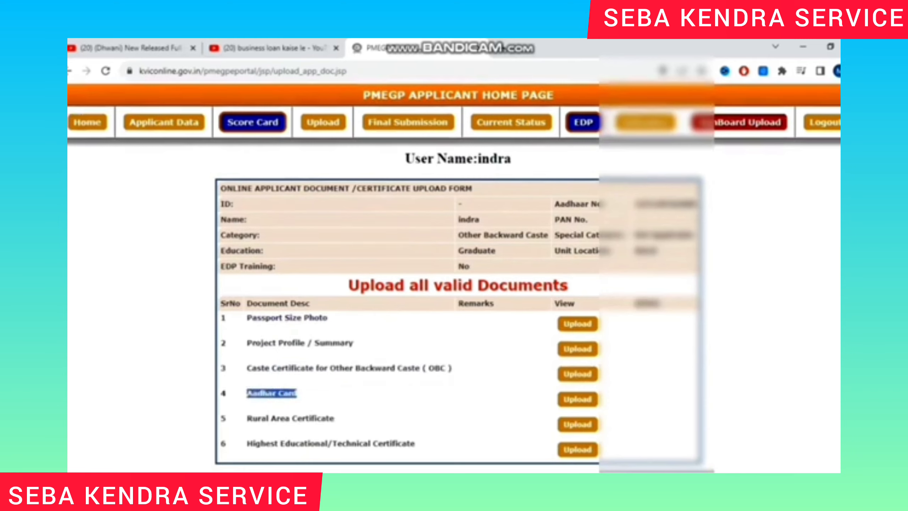
left_click_drag(248, 419, 334, 419)
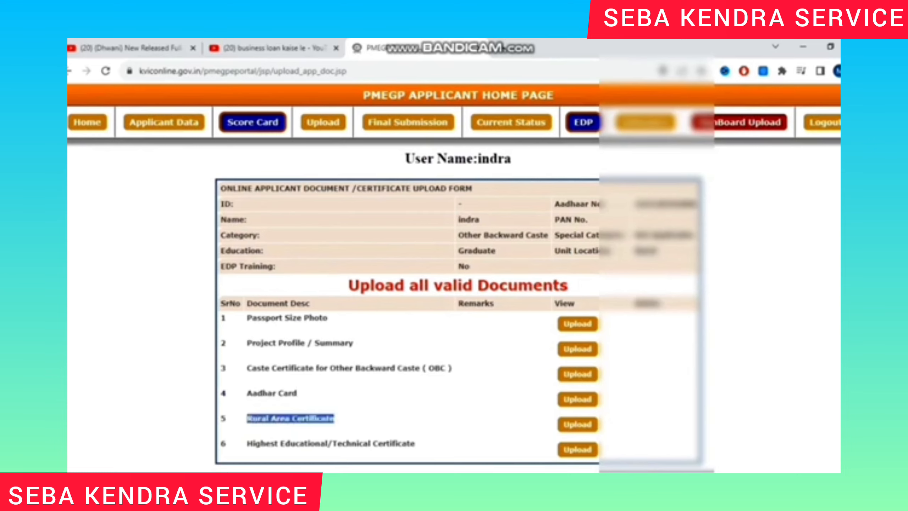
left_click_drag(248, 443, 415, 444)
left_click(450, 445)
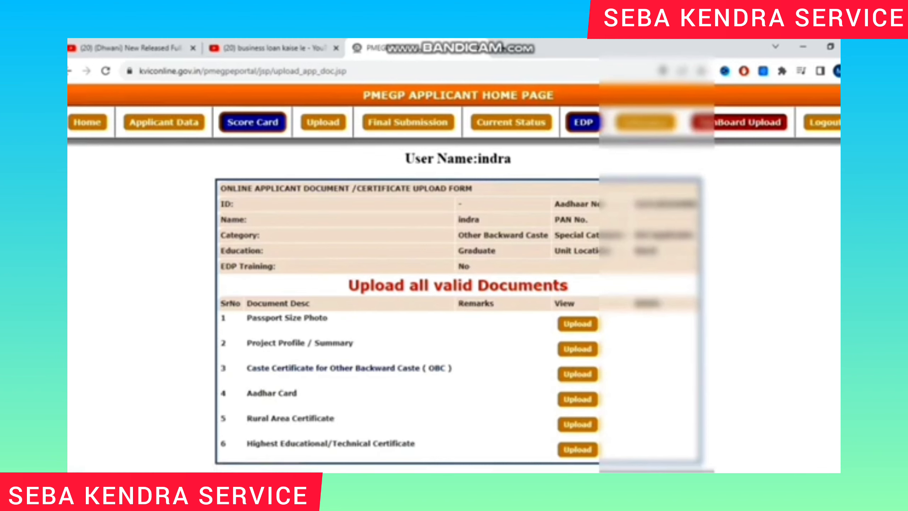
left_click(298, 481)
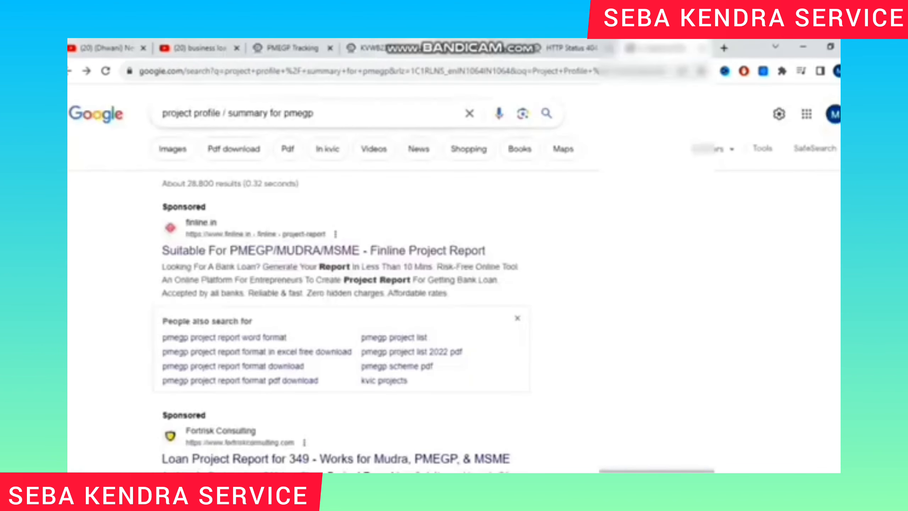
Search Google for 'project profile / summary for pmegp' and open the KVIC PMEGP PROFILES result.
left_click_drag(163, 113, 315, 114)
left_click(315, 113)
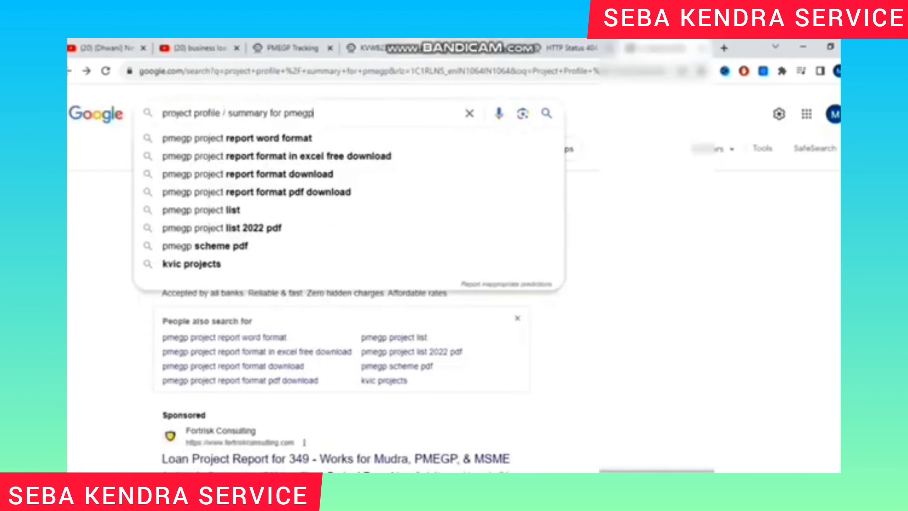
key("Return")
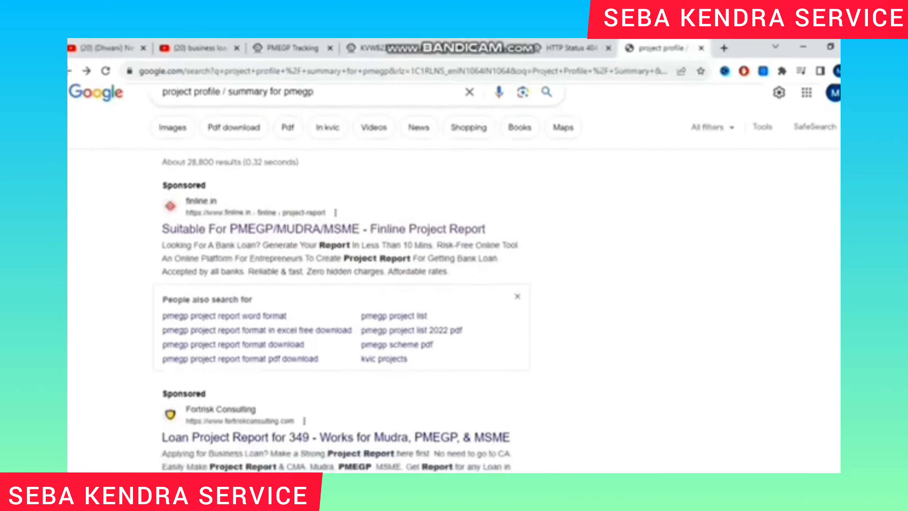
scroll(454, 287, "down", 6)
scroll(215, 260, "down", 2)
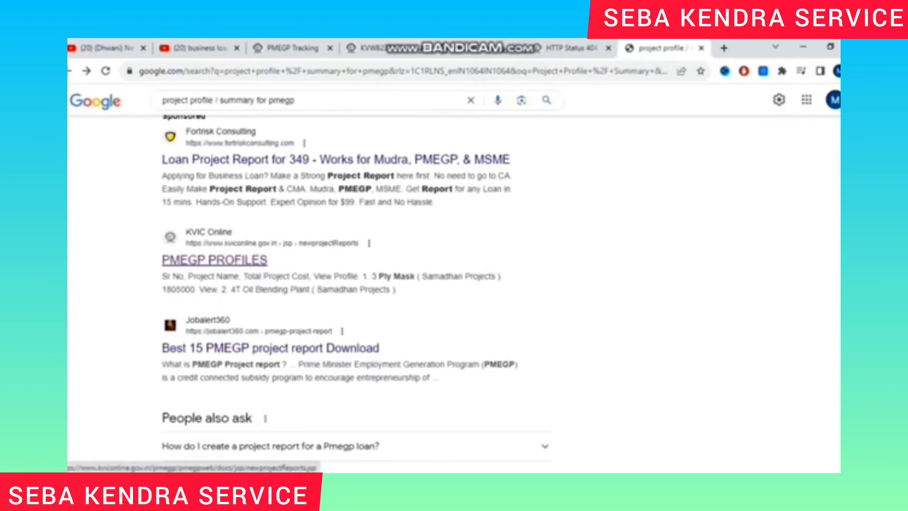
left_click(215, 260)
Open the AIR CONDITIONER (SPLIT TYPES) project profile PDF from the list.
scroll(454, 279, "down", 7)
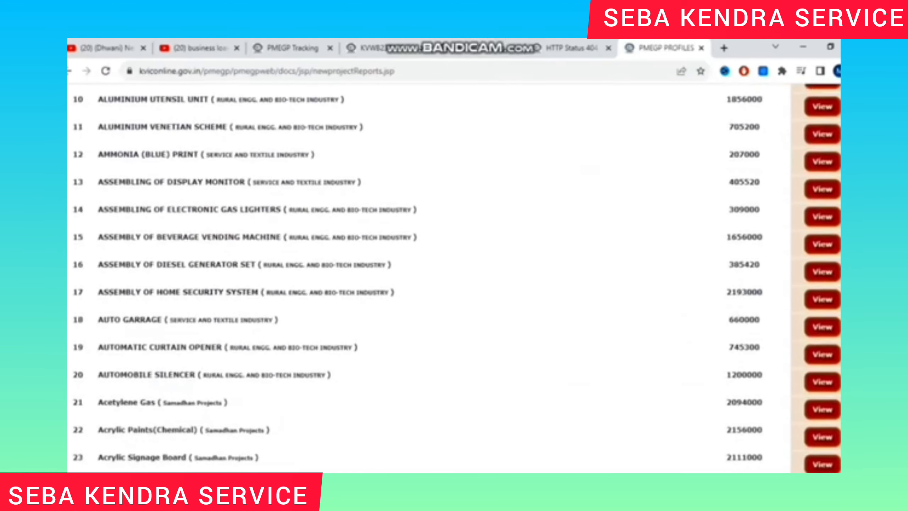
scroll(454, 279, "down", 15)
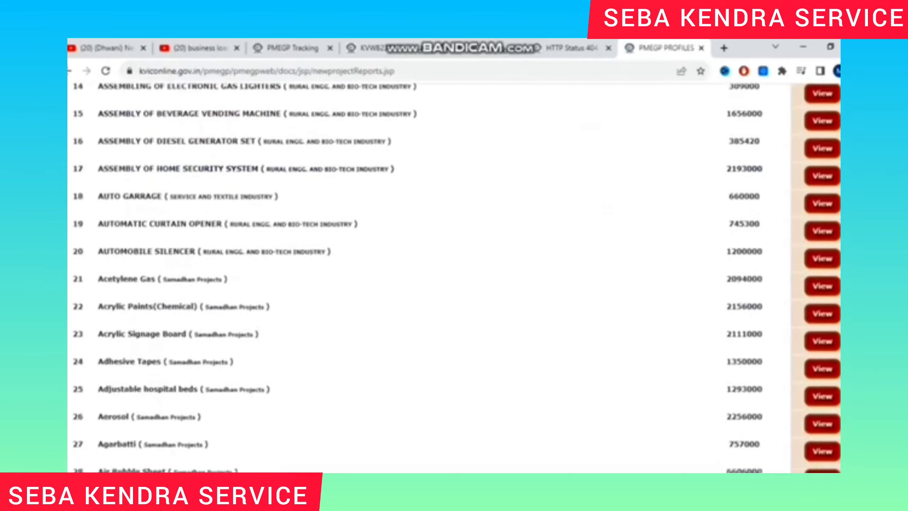
scroll(454, 279, "down", 15)
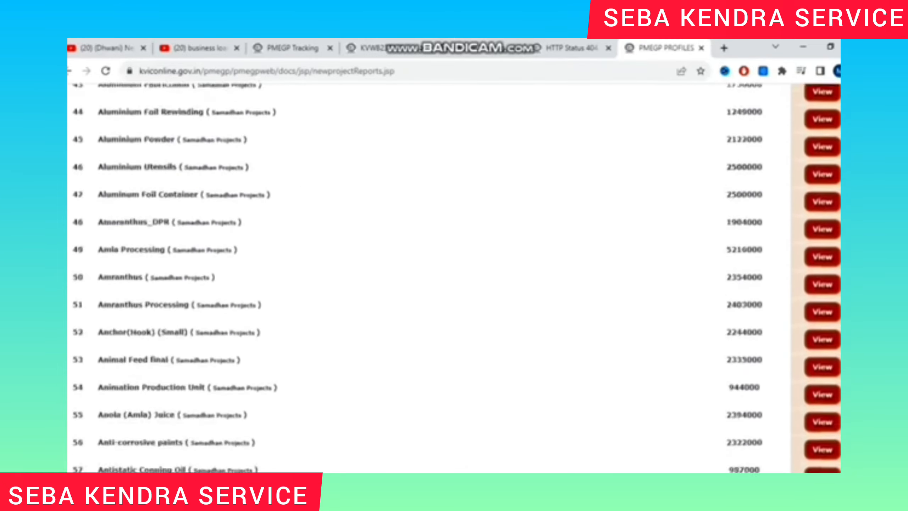
scroll(454, 279, "down", 17)
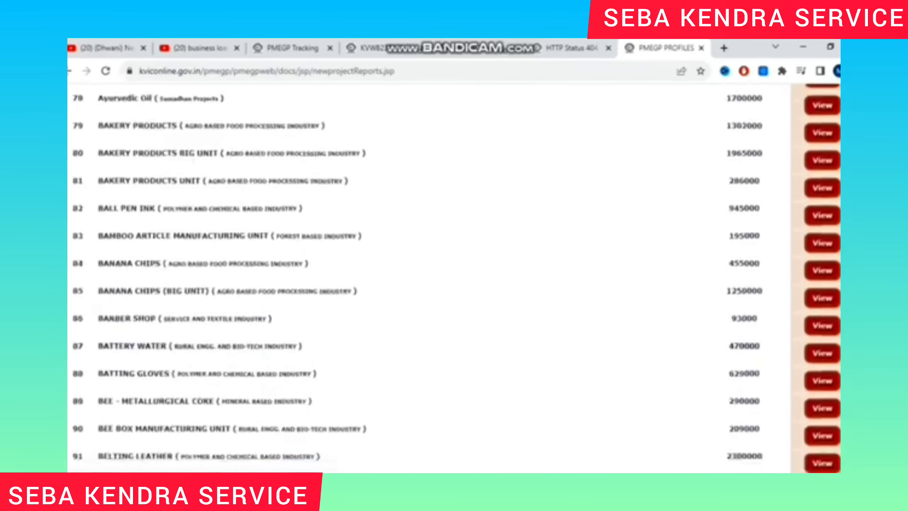
scroll(454, 279, "up", 10)
scroll(455, 279, "up", 20)
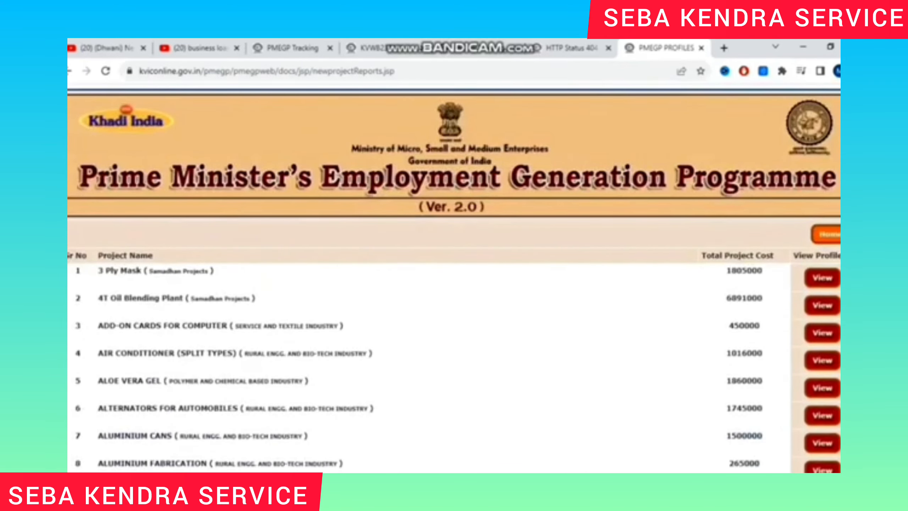
left_click(823, 360)
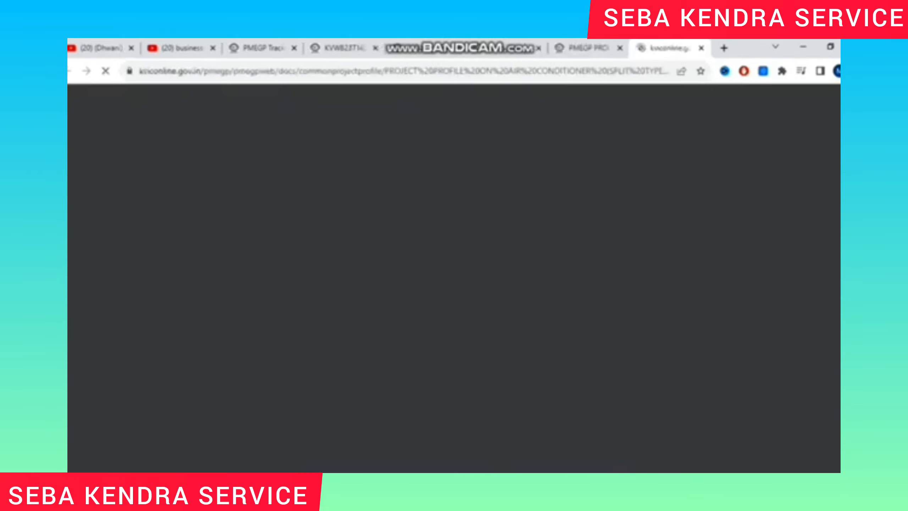
Skim the profile PDF, then return to and browse the PMEGP project list.
scroll(547, 287, "down", 8)
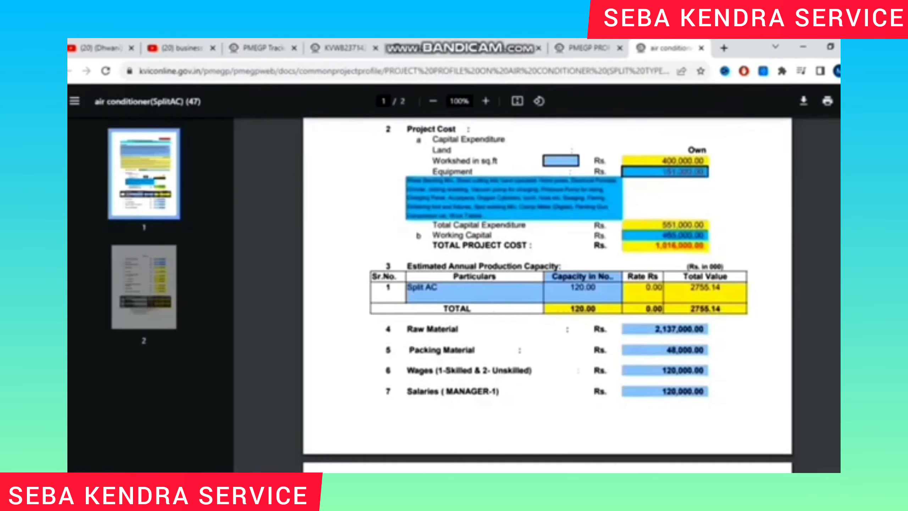
scroll(548, 287, "down", 8)
left_click(592, 48)
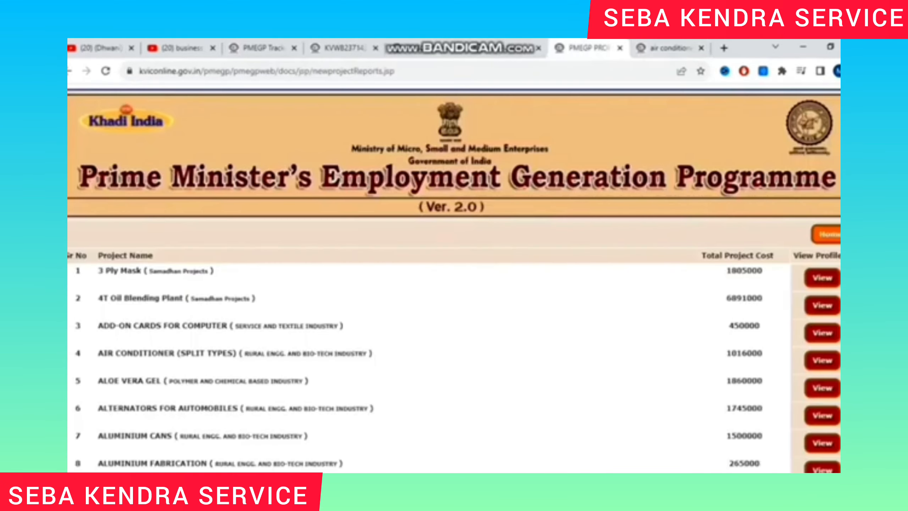
scroll(454, 279, "down", 10)
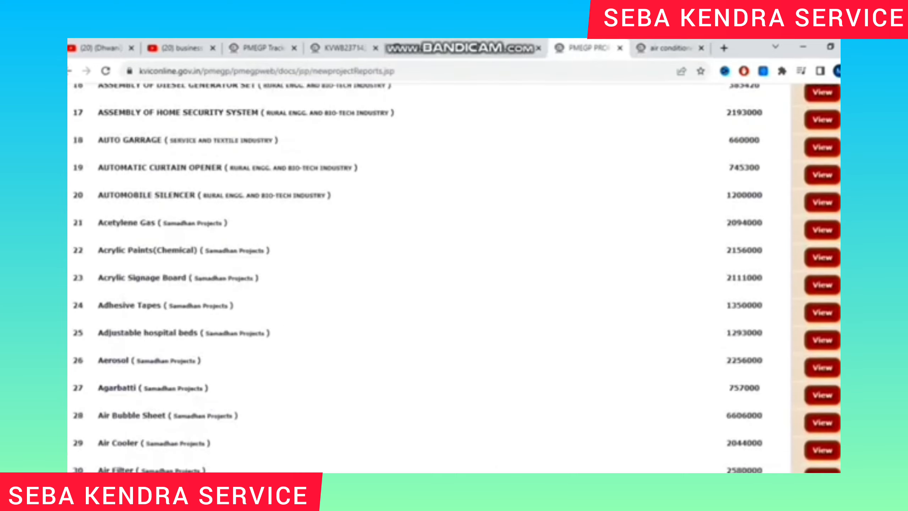
scroll(454, 279, "down", 20)
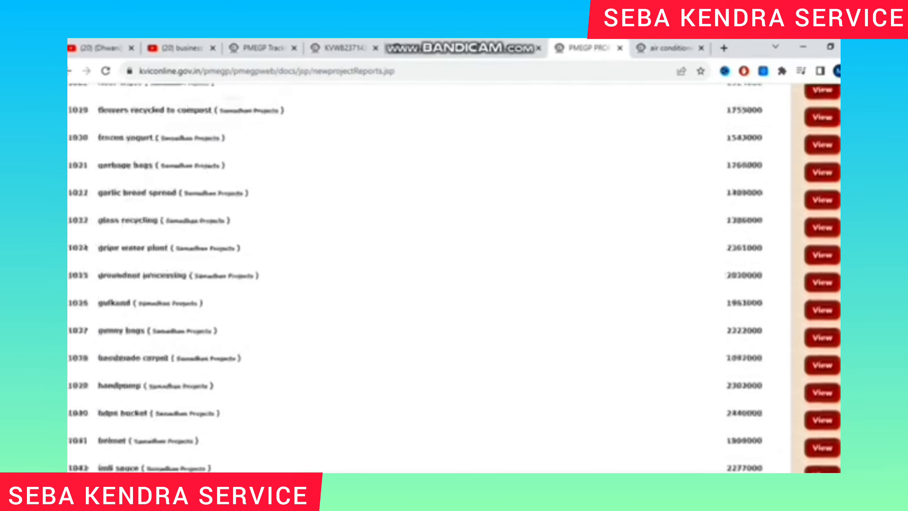
scroll(455, 279, "down", 12)
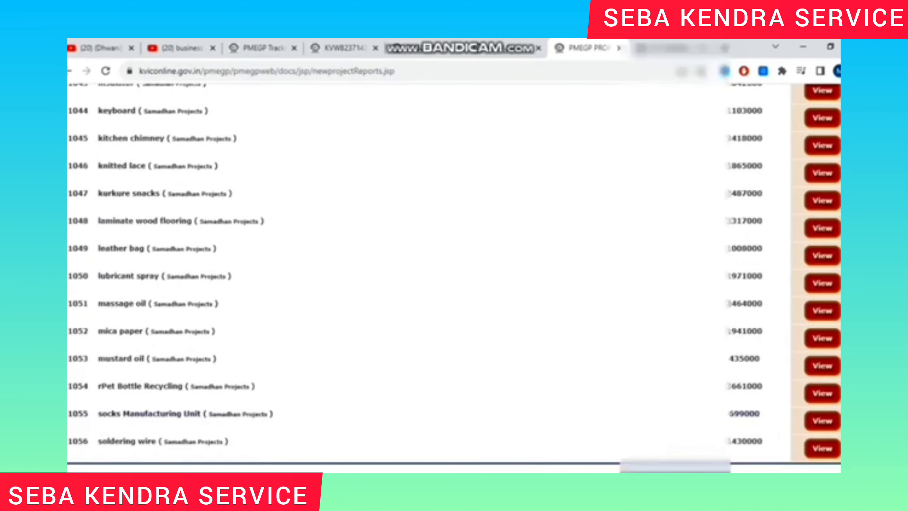
scroll(454, 279, "up", 10)
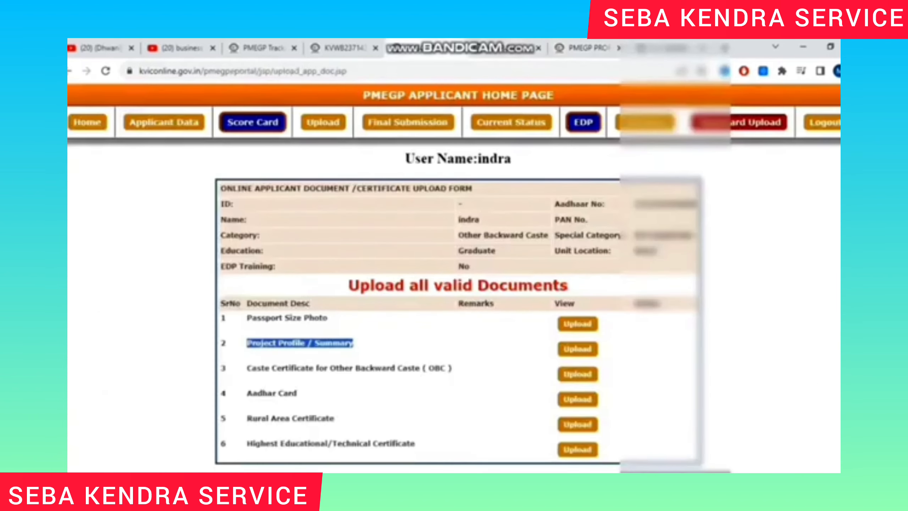
Leave the document upload list and open the applicant's Score Card.
left_click(354, 344)
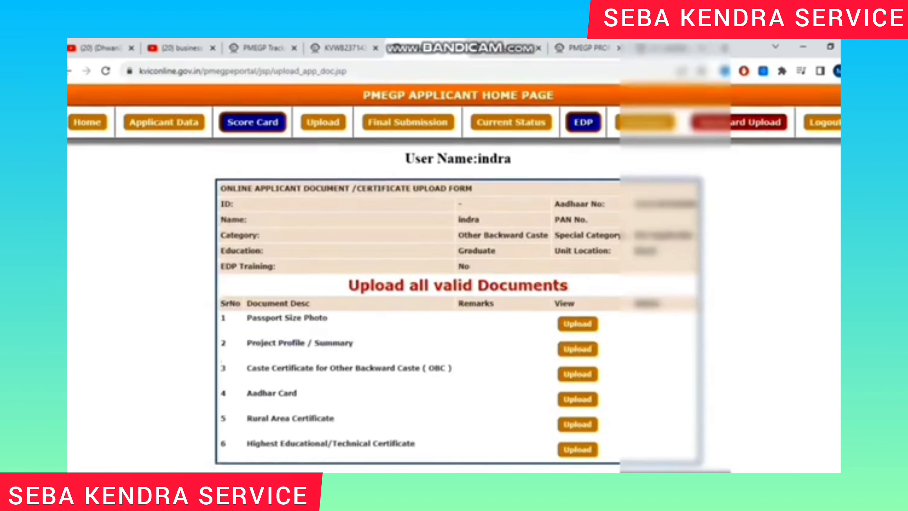
left_click_drag(251, 419, 335, 419)
left_click(336, 420)
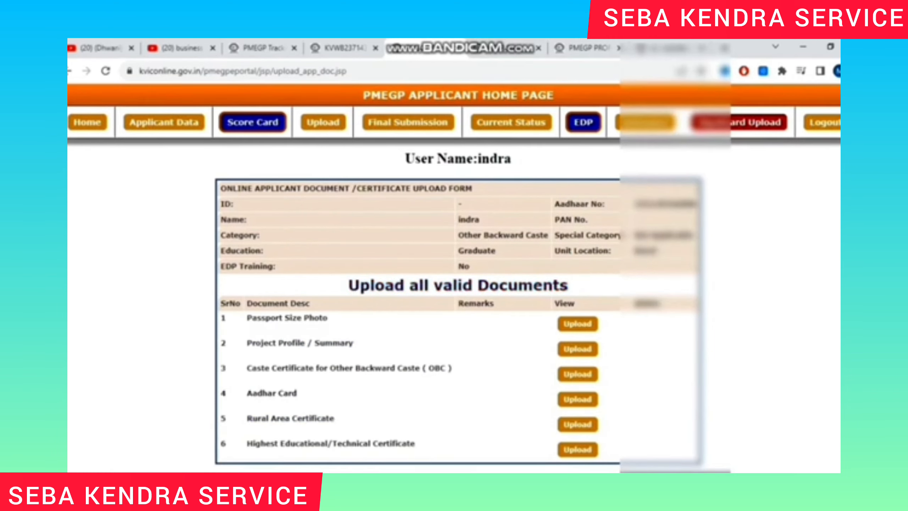
left_click(253, 122)
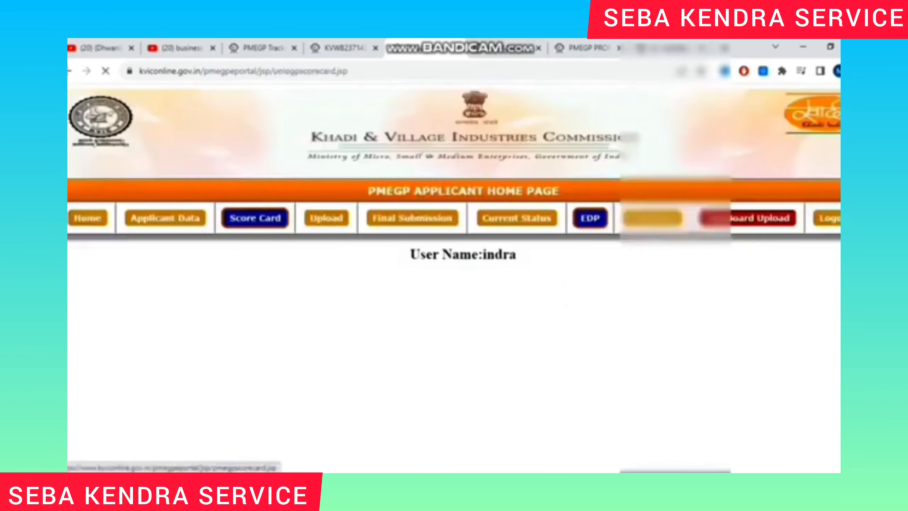
Choose Upto 3 for dependents and Yes for house ownership on the score card.
scroll(252, 122, "down", 3)
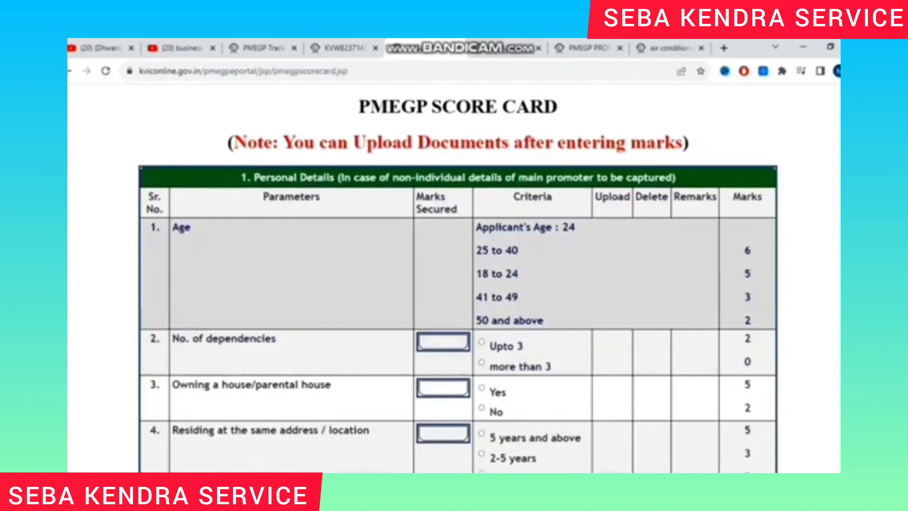
scroll(286, 232, "down", 3)
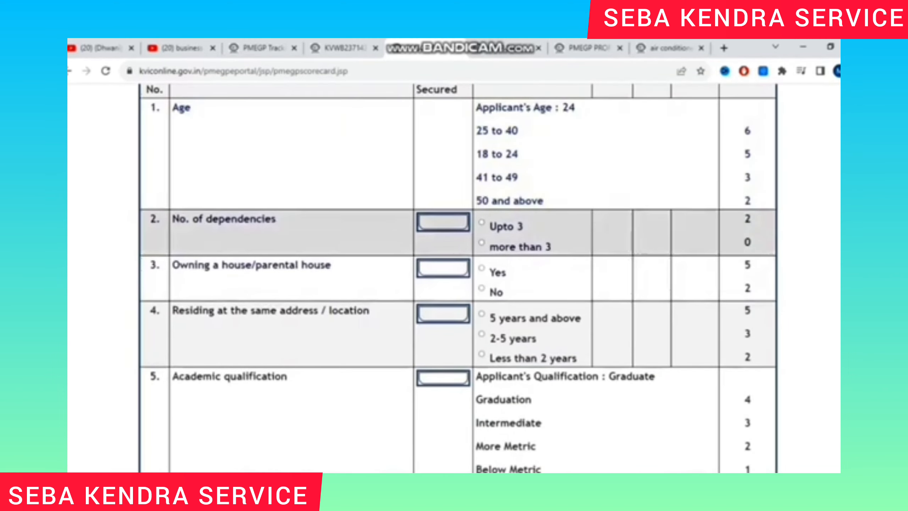
left_click_drag(179, 220, 271, 221)
left_click(273, 226)
left_click(482, 222)
left_click_drag(234, 264, 331, 266)
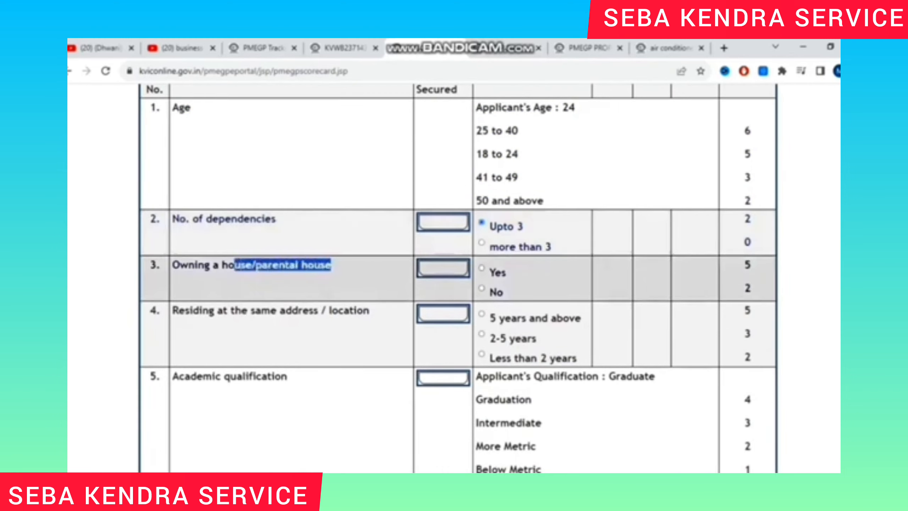
left_click(482, 268)
Mark residence at the address as 5 years and above and check the 83-mark total.
scroll(458, 268, "down", 3)
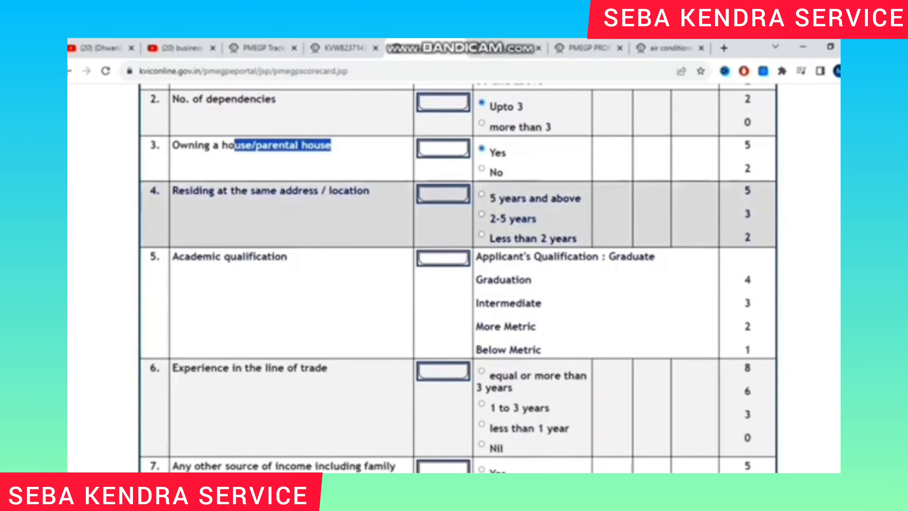
left_click(482, 194)
scroll(465, 272, "down", 1)
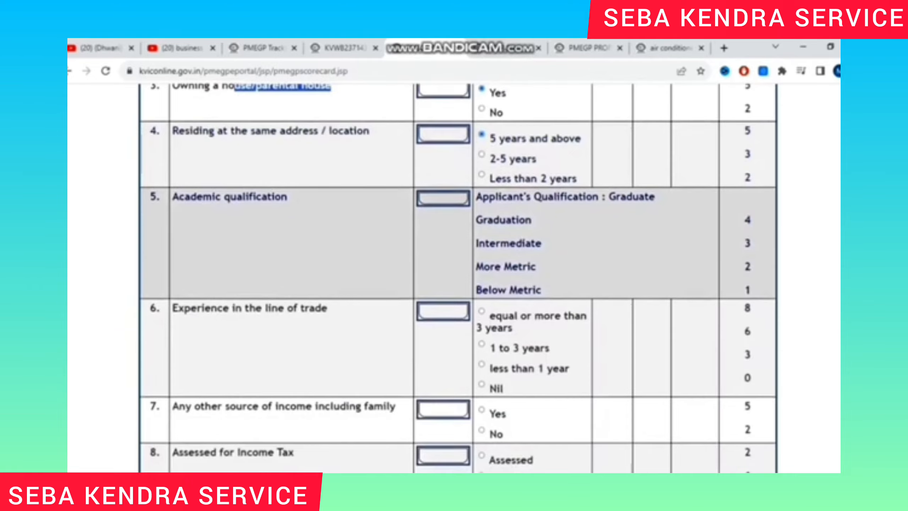
left_click(480, 229)
scroll(458, 279, "down", 10)
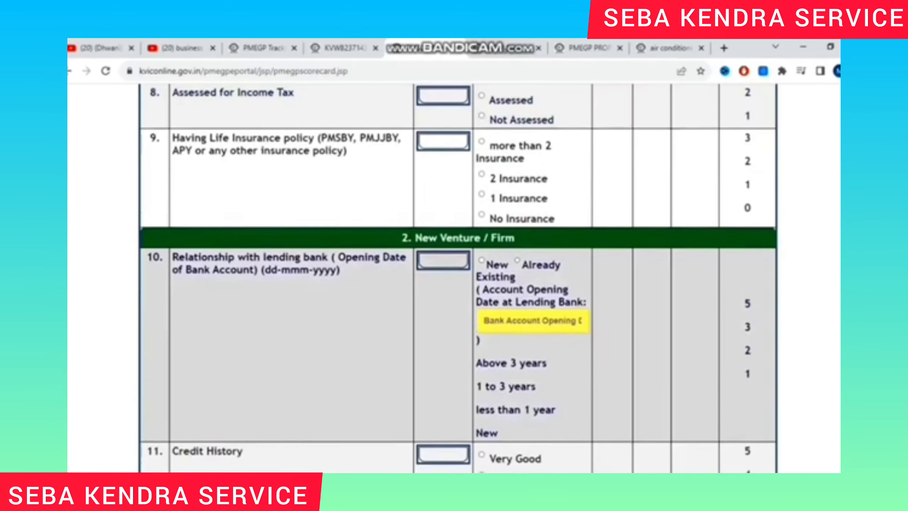
scroll(458, 280, "down", 7)
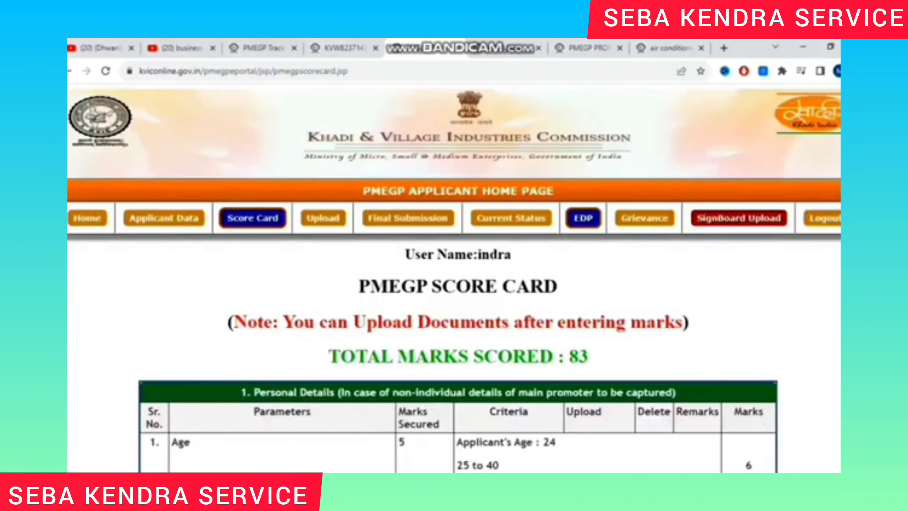
left_click_drag(393, 357, 591, 357)
left_click(601, 357)
scroll(600, 357, "down", 3)
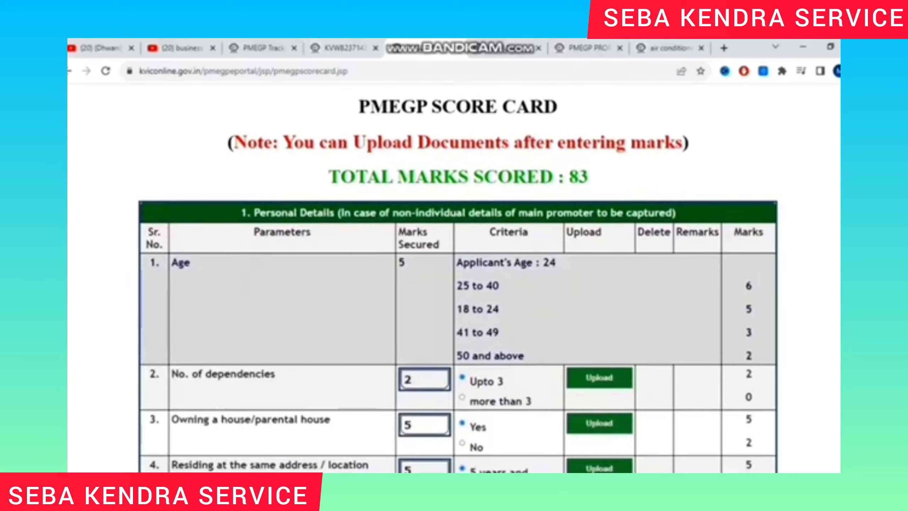
scroll(459, 279, "down", 20)
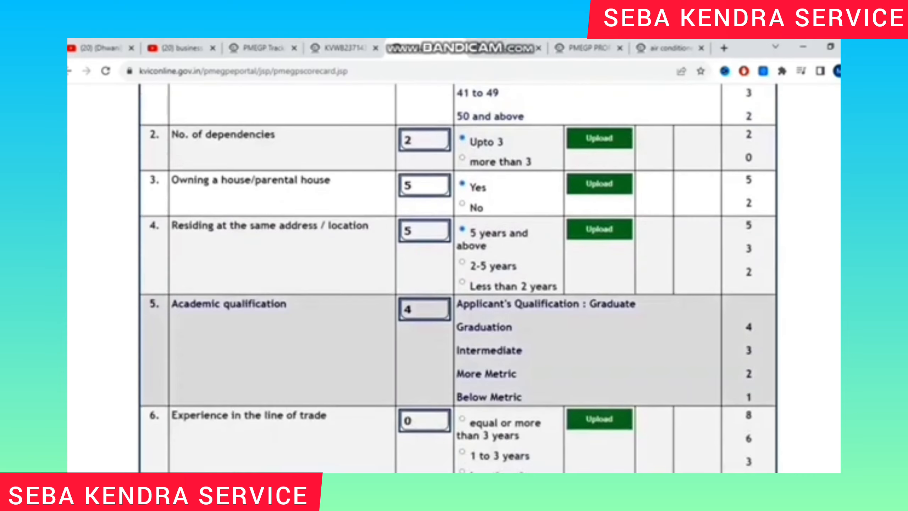
scroll(536, 256, "down", 8)
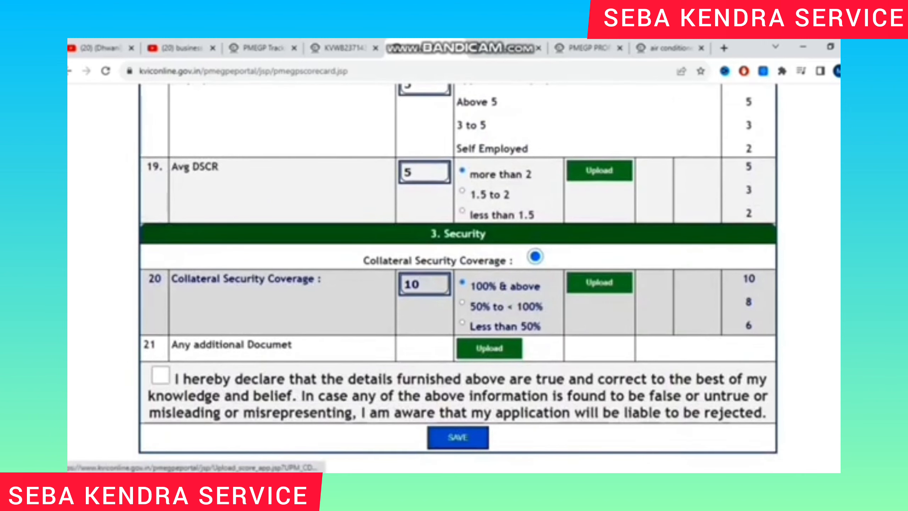
left_click(600, 283)
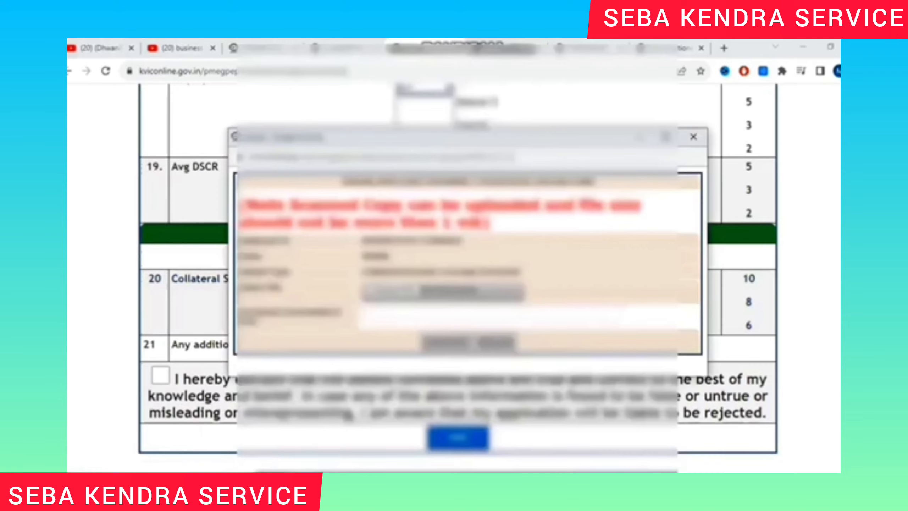
left_click(694, 137)
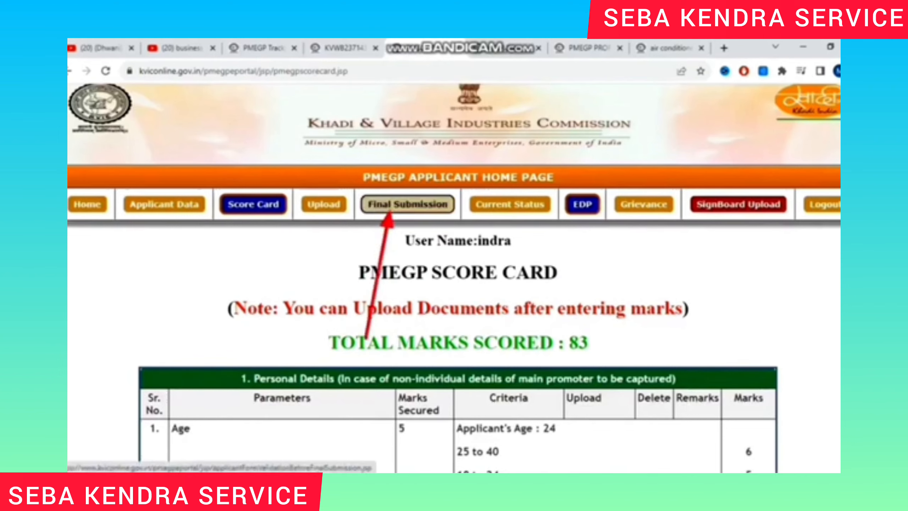
Attempt final submission and read the missing-document and Aadhaar-mismatch reasons for failure.
left_click(408, 204)
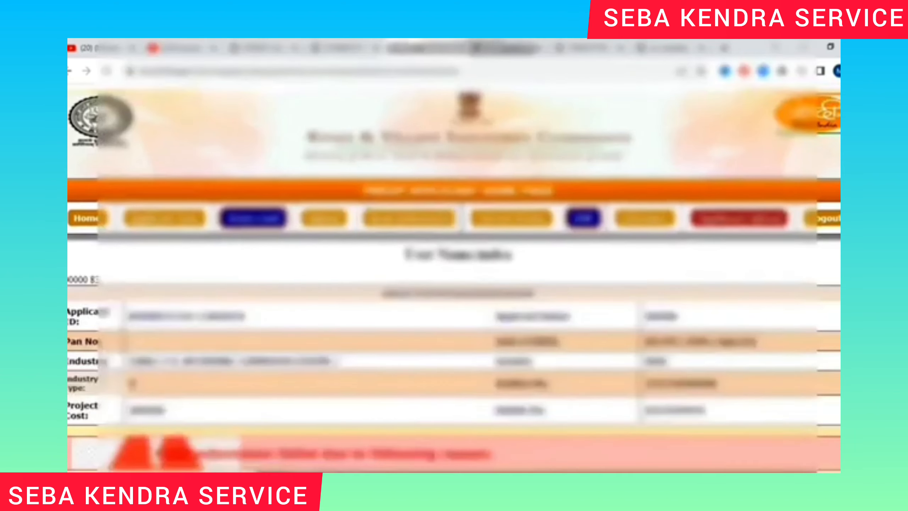
scroll(454, 275, "down", 3)
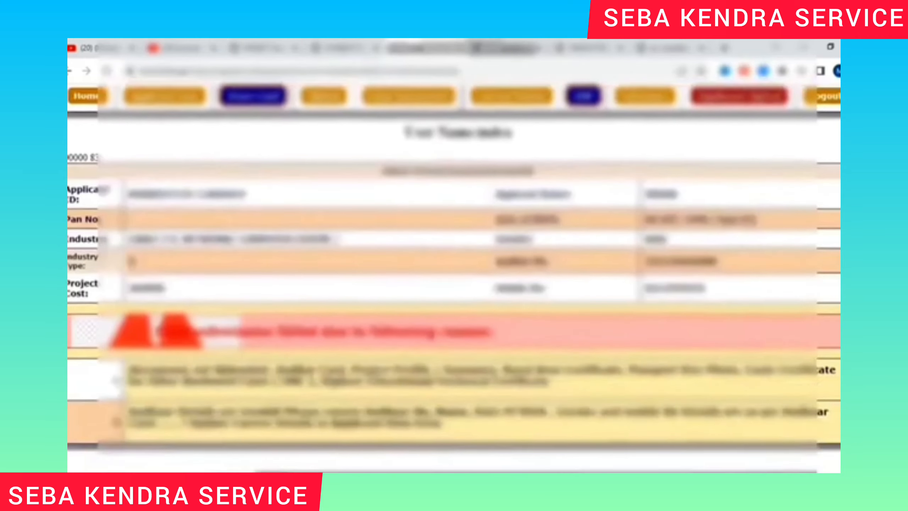